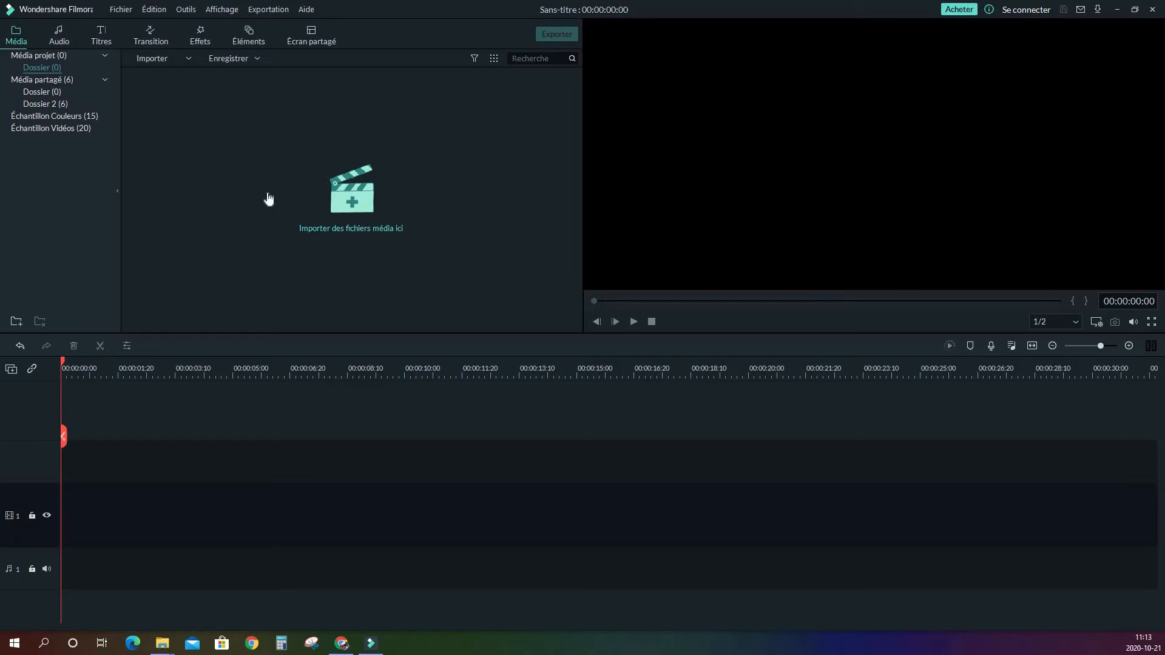
Import all ten video, image and music files from the "Couper au rythme" folder into the project media
{"action": "left_click", "coordinate": [358, 233]}
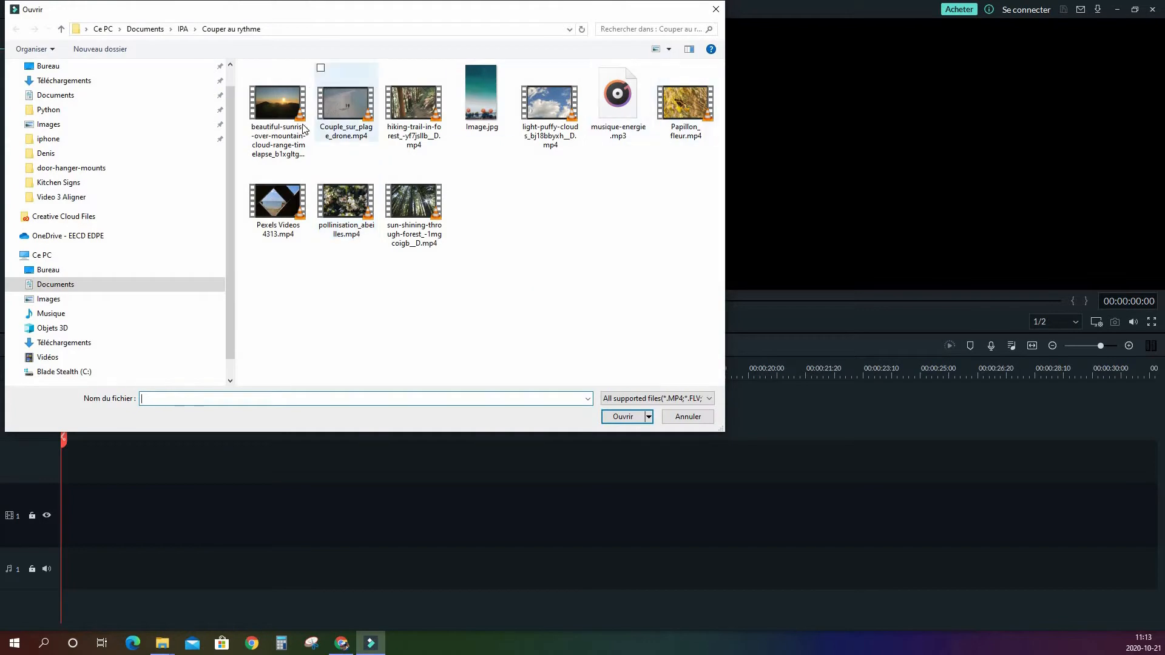
{"action": "left_click_drag", "start_coordinate": [687, 350], "coordinate": [246, 62]}
{"action": "left_click", "coordinate": [619, 417]}
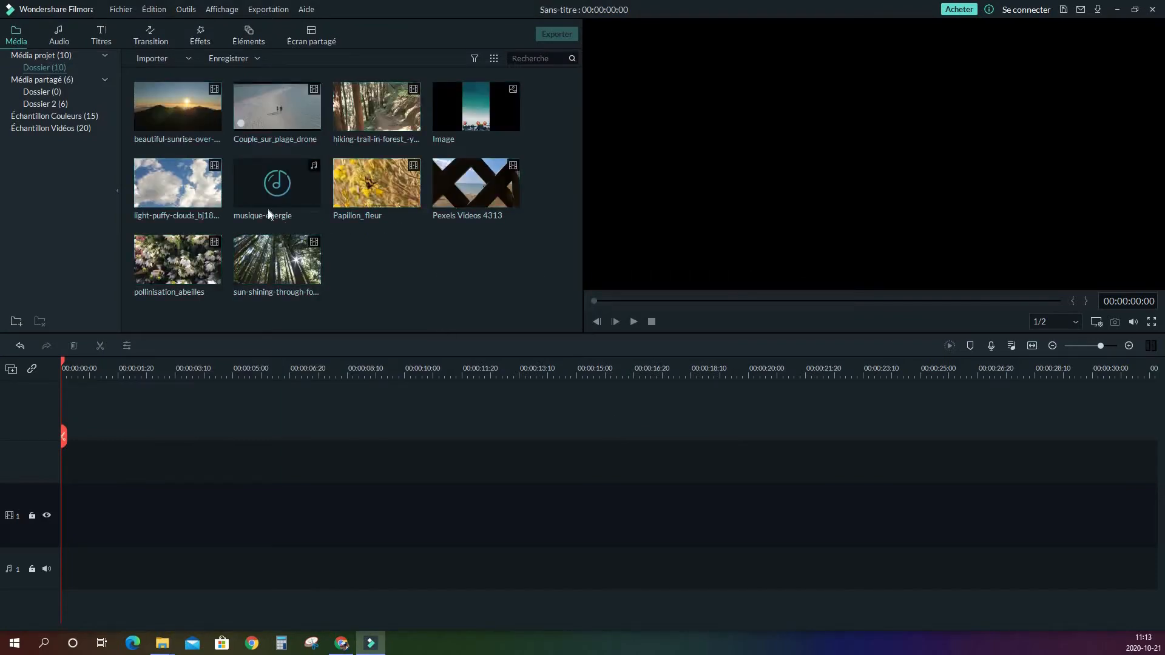
Place the musique-energie audio file at the start of audio track 1
{"action": "left_click_drag", "start_coordinate": [296, 187], "coordinate": [406, 239]}
{"action": "mouse_move", "coordinate": [282, 186]}
{"action": "left_click", "coordinate": [278, 186]}
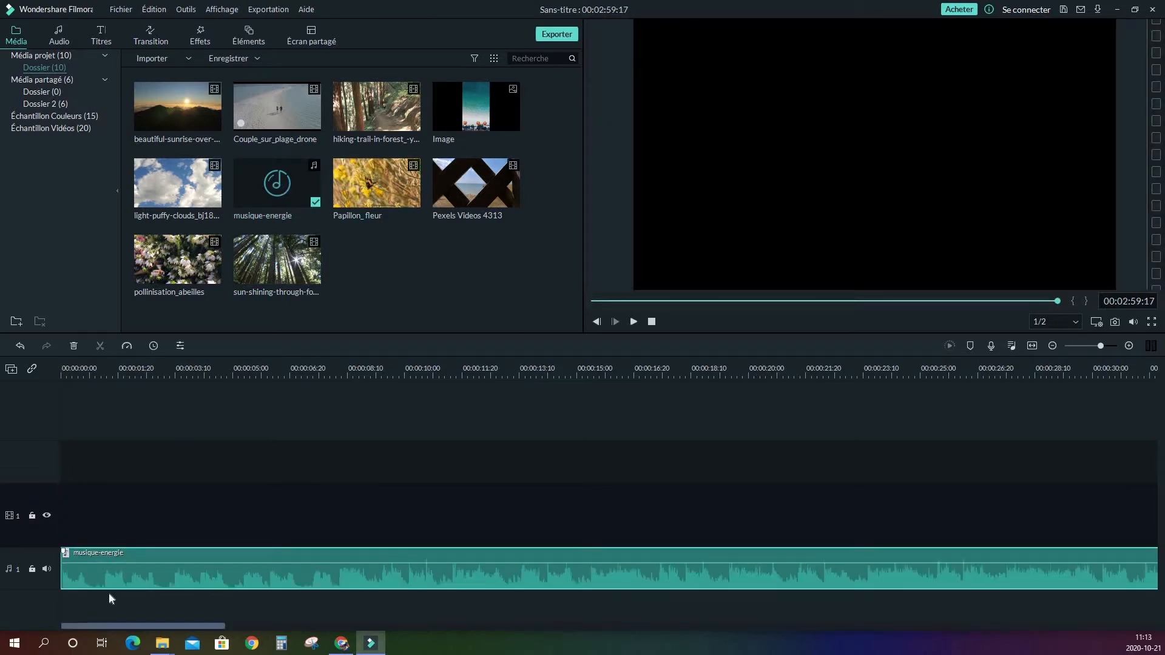
Play the opening seconds of the music and return the playhead to the start of the timeline
{"action": "left_click", "coordinate": [87, 372]}
{"action": "left_click", "coordinate": [52, 370]}
{"action": "key", "text": "space"}
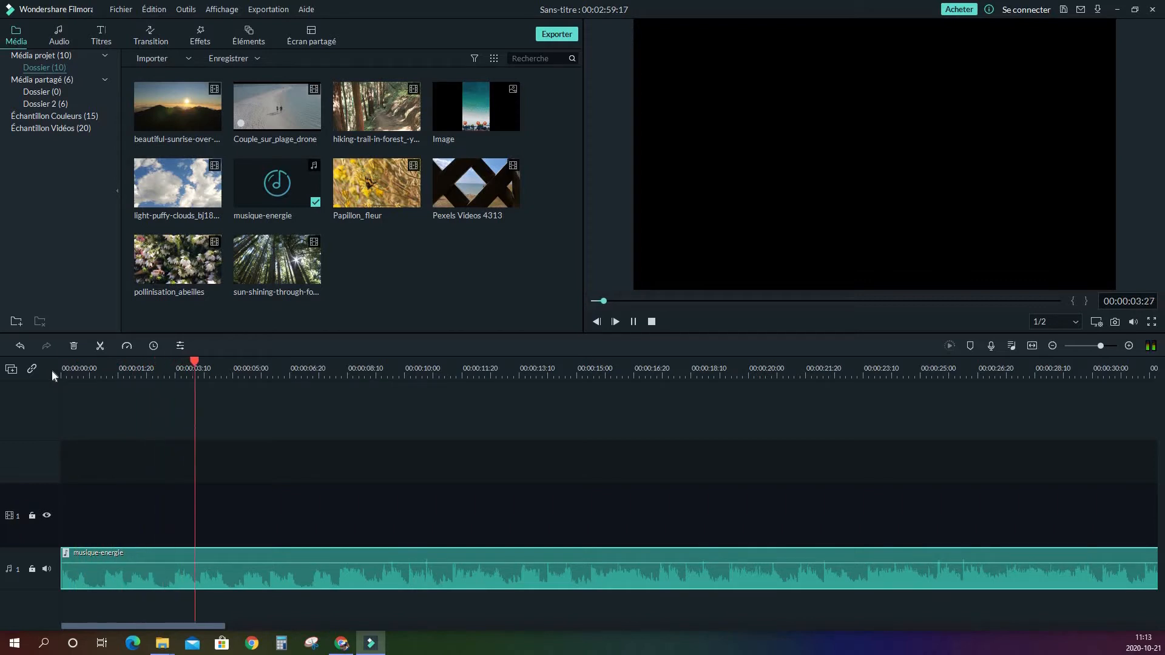
{"action": "key", "text": "space"}
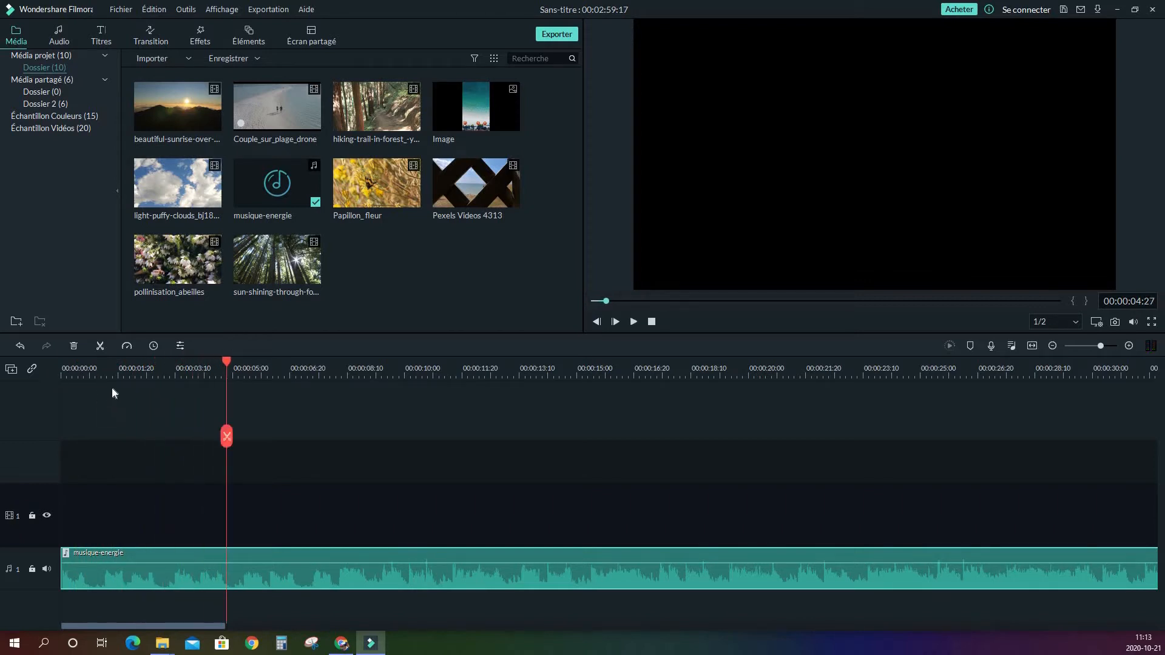
{"action": "left_click", "coordinate": [150, 543]}
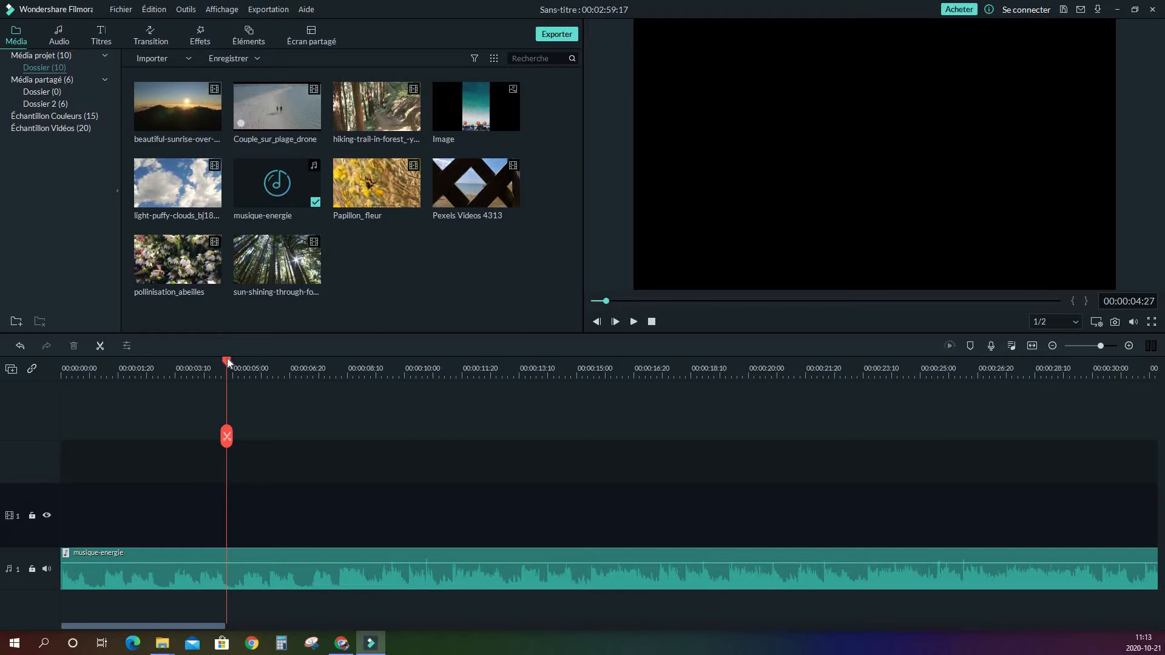
{"action": "left_click_drag", "start_coordinate": [227, 358], "coordinate": [62, 362]}
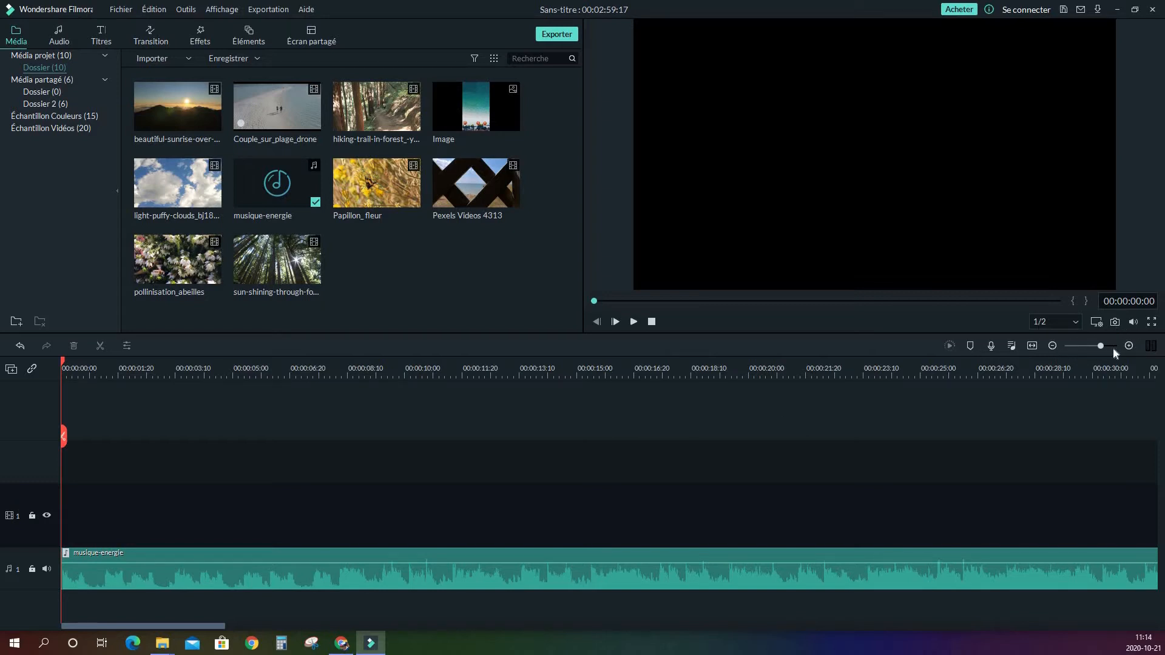
Adjust the timeline scale so that about the first 20 seconds of the music waveform fill its width
{"action": "left_click", "coordinate": [1129, 346]}
{"action": "left_click", "coordinate": [1129, 346]}
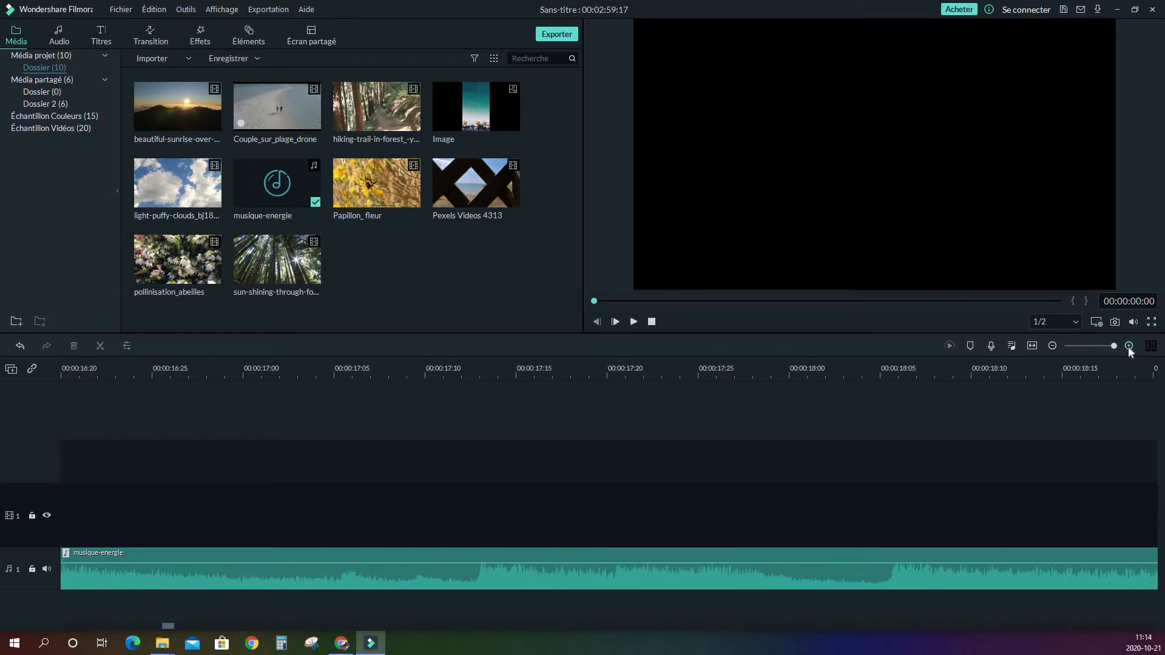
{"action": "left_click", "coordinate": [1054, 346]}
{"action": "left_click", "coordinate": [1055, 346]}
{"action": "left_click", "coordinate": [1055, 346]}
{"action": "left_click", "coordinate": [1055, 346]}
{"action": "left_click", "coordinate": [1055, 346]}
{"action": "left_click", "coordinate": [1055, 346]}
{"action": "left_click", "coordinate": [1054, 346]}
{"action": "left_click", "coordinate": [1055, 345]}
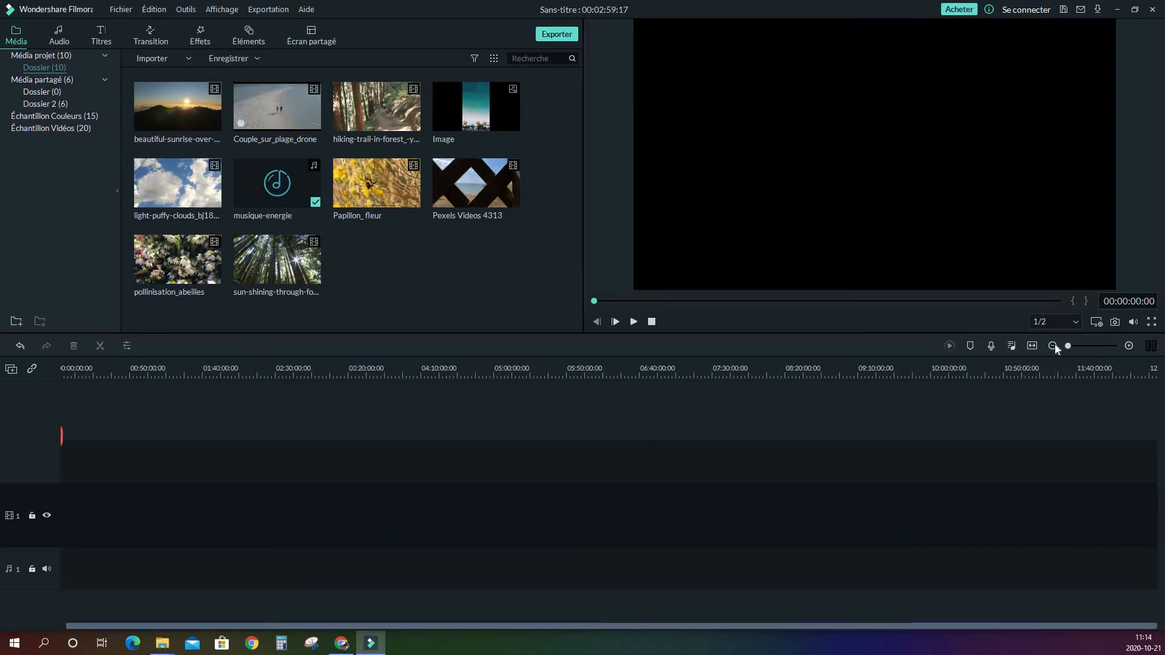
{"action": "left_click", "coordinate": [1129, 346]}
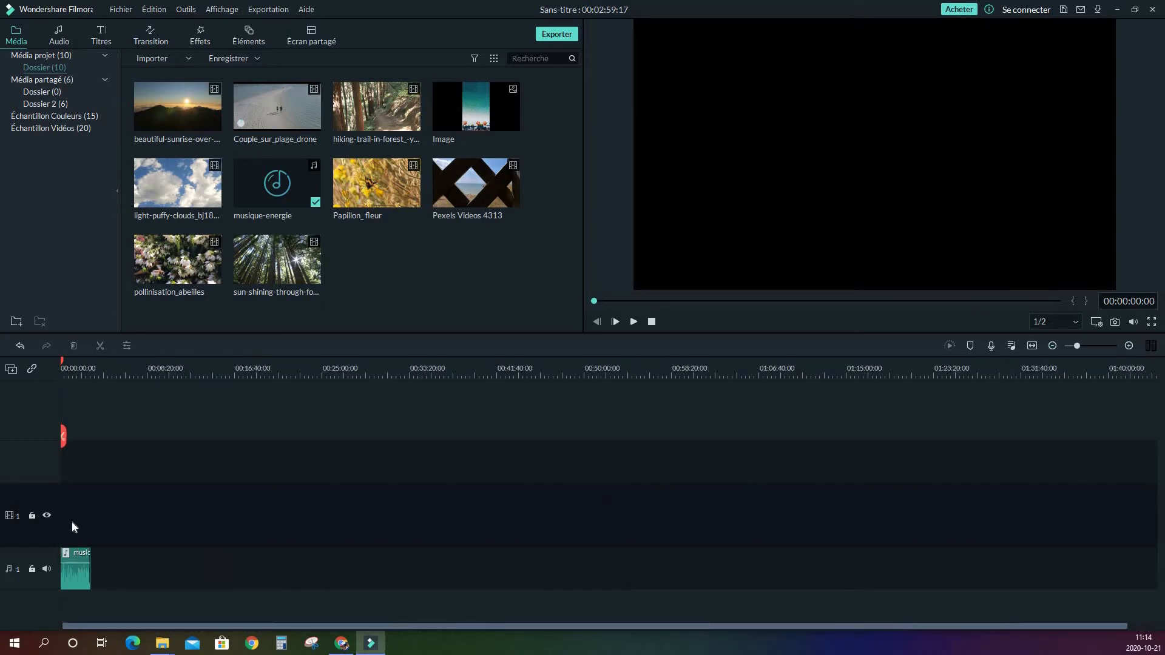
{"action": "left_click_drag", "start_coordinate": [99, 626], "coordinate": [80, 626]}
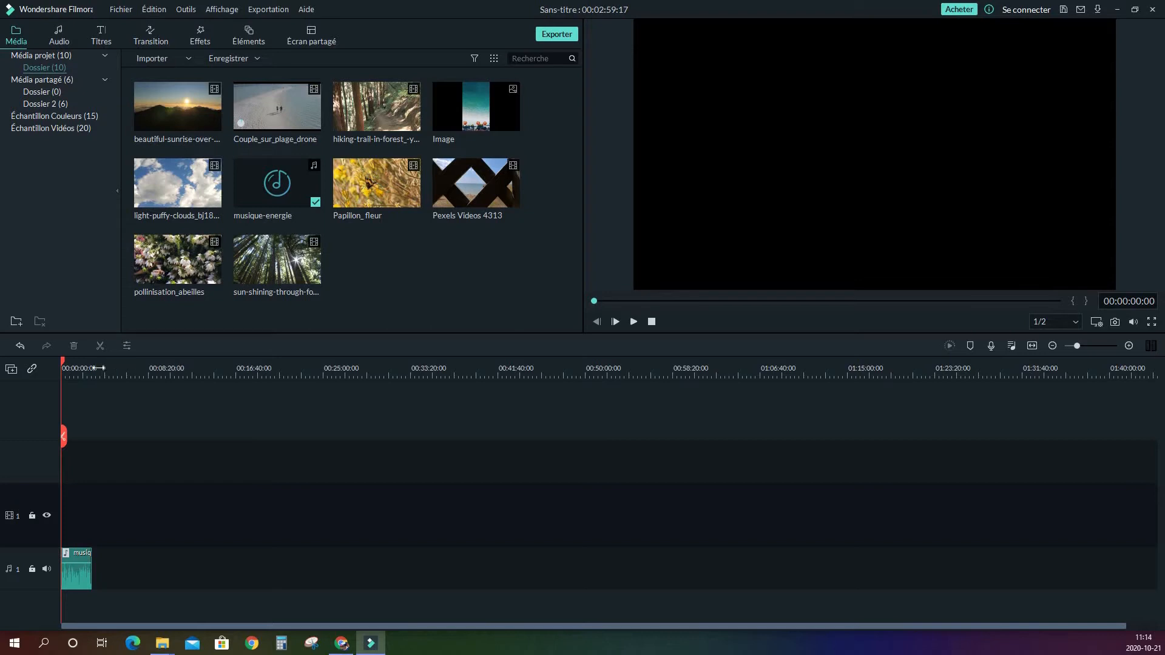
{"action": "left_click_drag", "start_coordinate": [97, 367], "coordinate": [208, 531]}
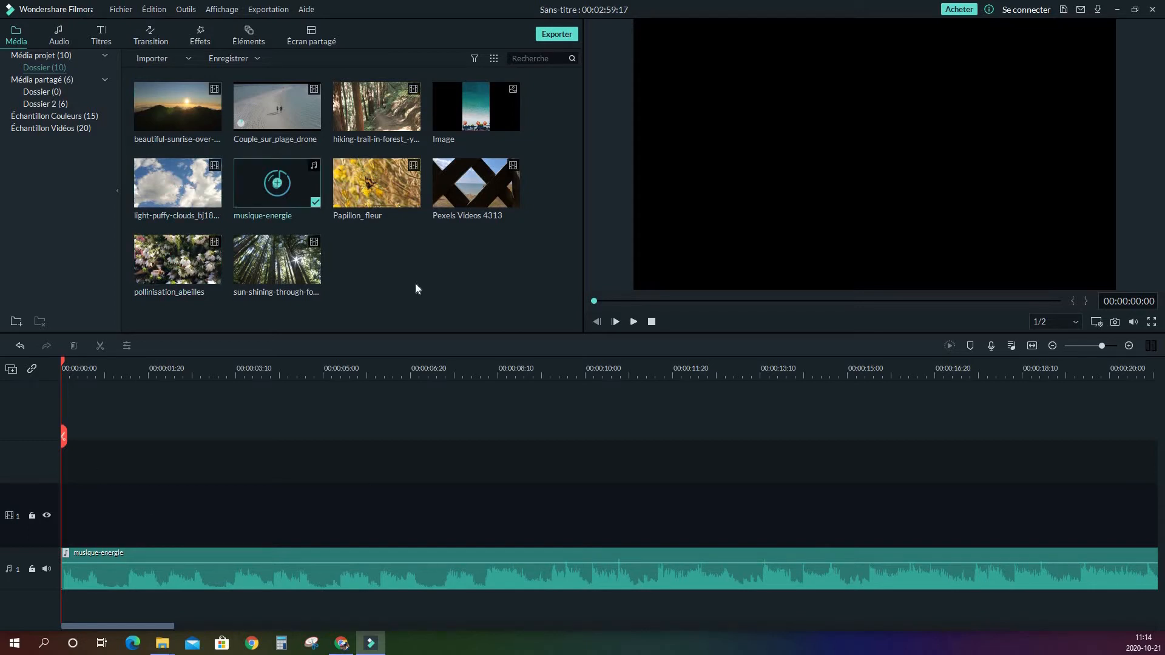
{"action": "left_click_drag", "start_coordinate": [214, 117], "coordinate": [231, 520]}
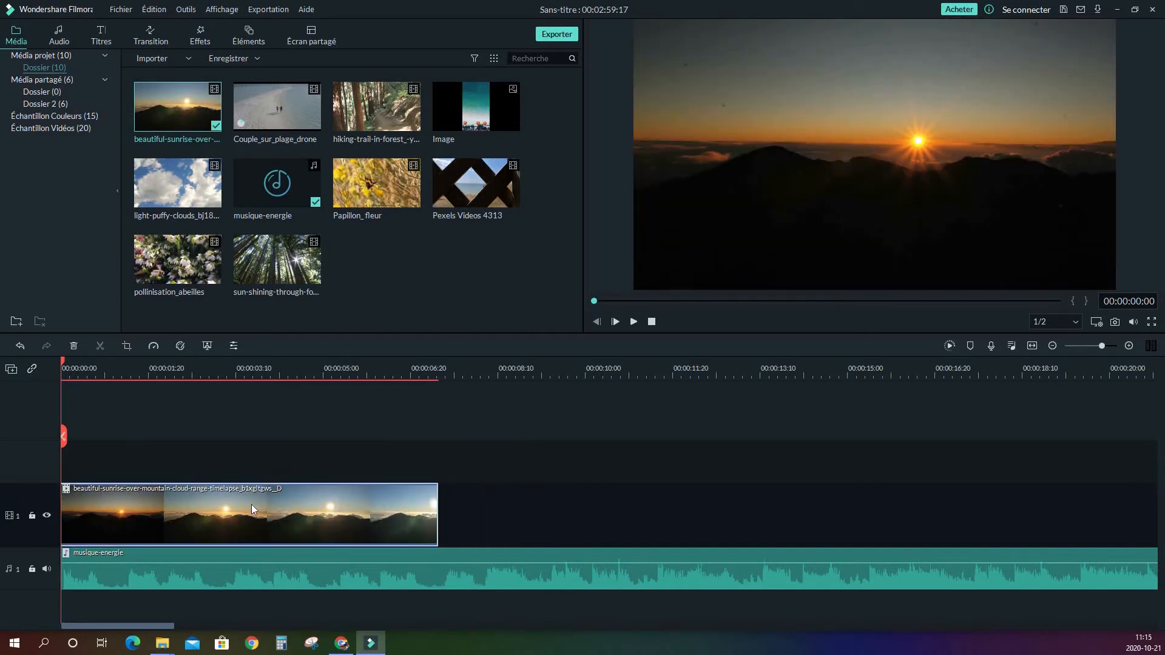
{"action": "key", "text": "Delete"}
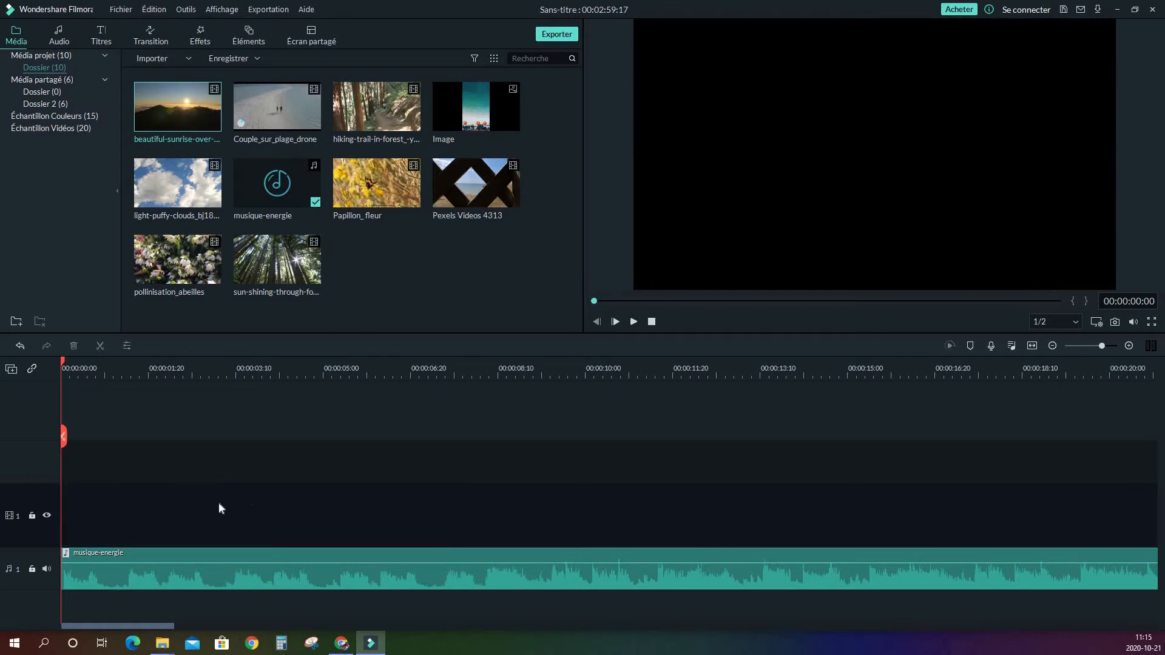
{"action": "left_click", "coordinate": [178, 107]}
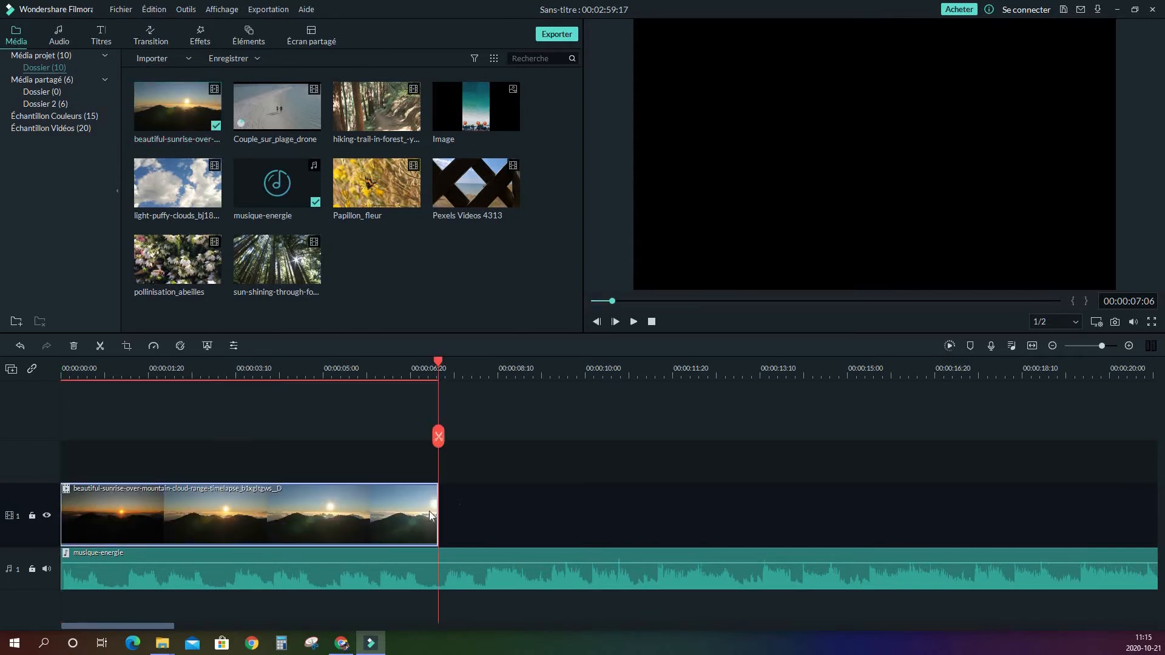
{"action": "key", "text": "Delete"}
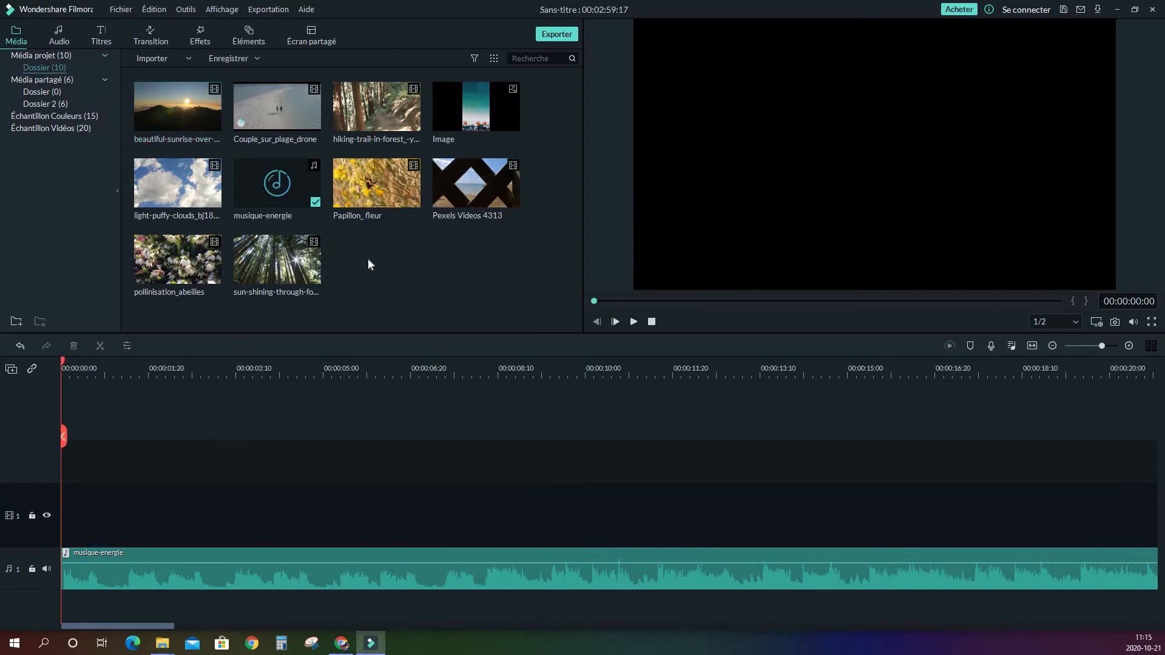
Preview the beautiful-sunrise source clip and mark an excerpt from about 00:00:03:01 to 00:00:04:09 with in and out points
{"action": "double_click", "coordinate": [200, 108]}
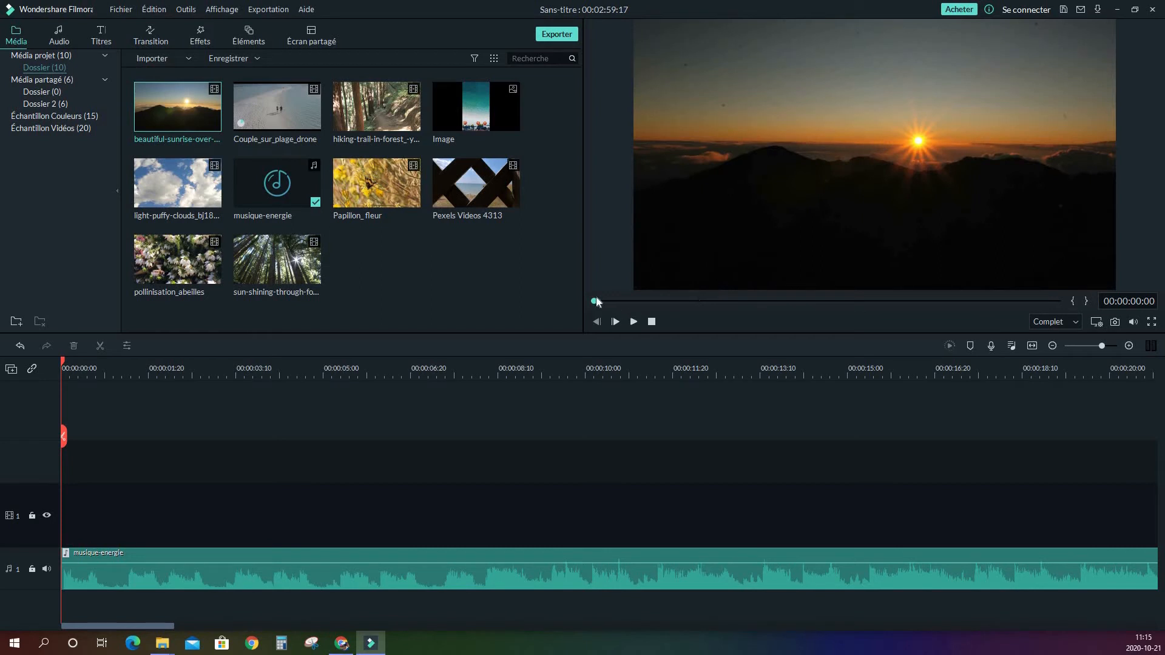
{"action": "left_click", "coordinate": [688, 300]}
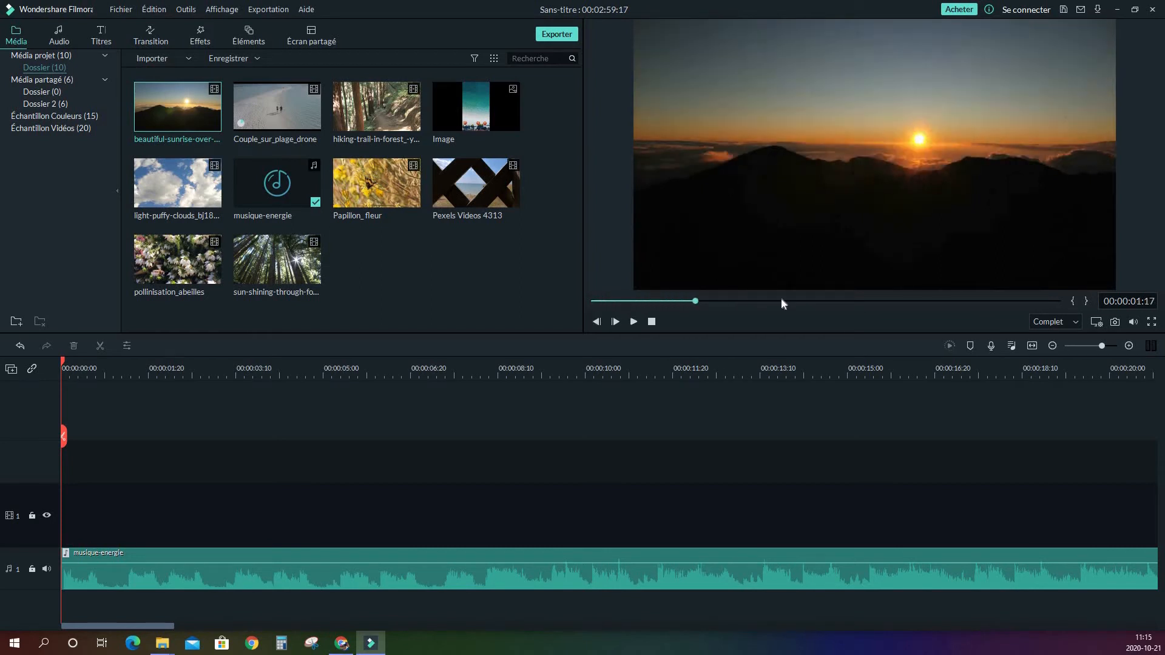
{"action": "left_click", "coordinate": [803, 300]}
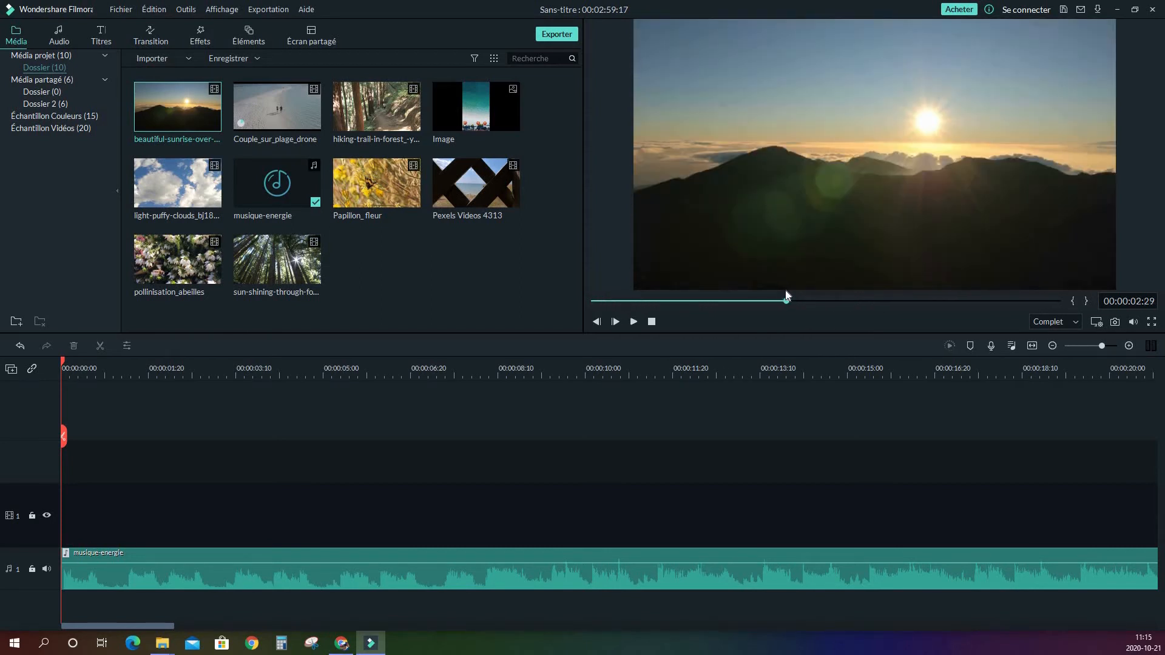
{"action": "left_click", "coordinate": [789, 289]}
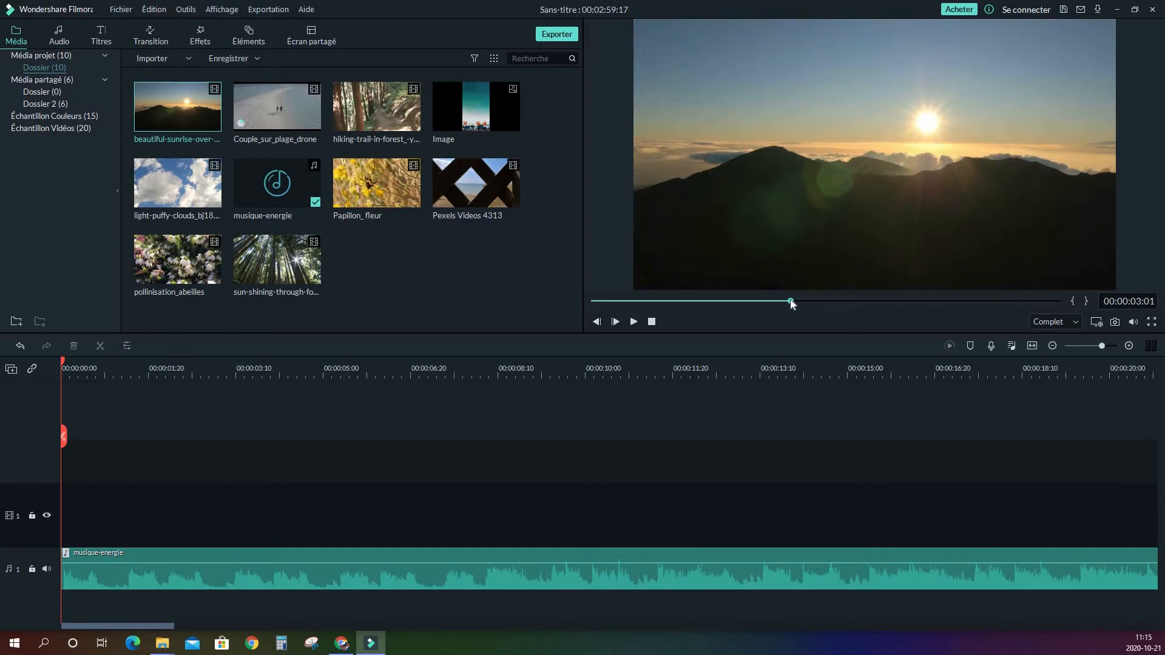
{"action": "key", "text": "i"}
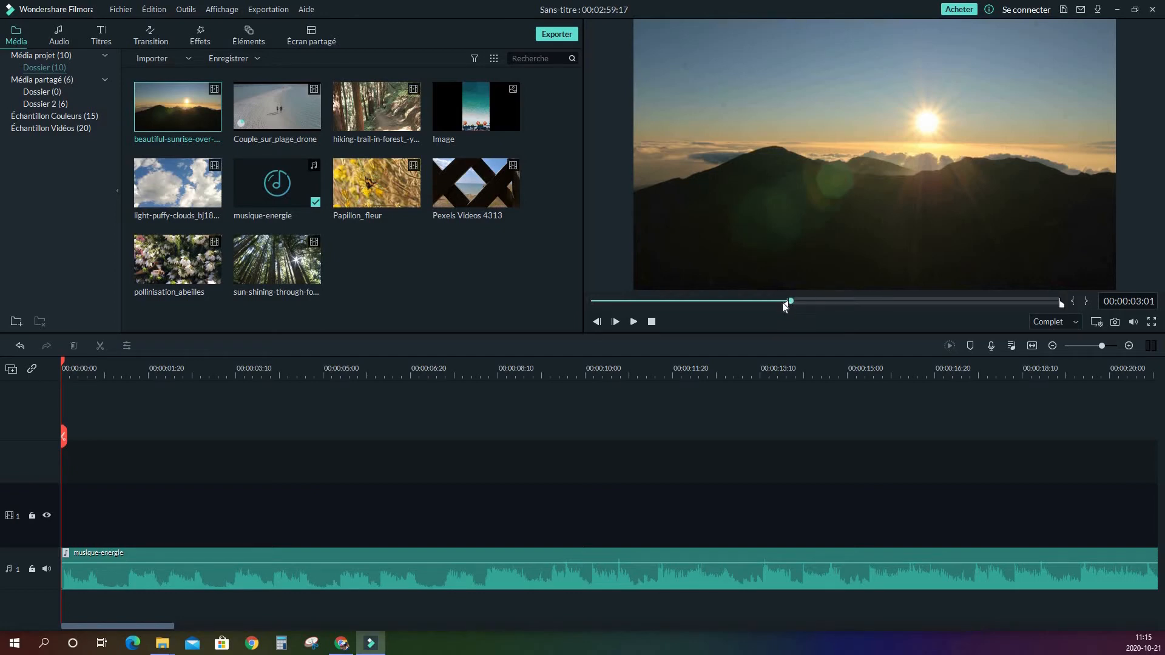
{"action": "key", "text": "space"}
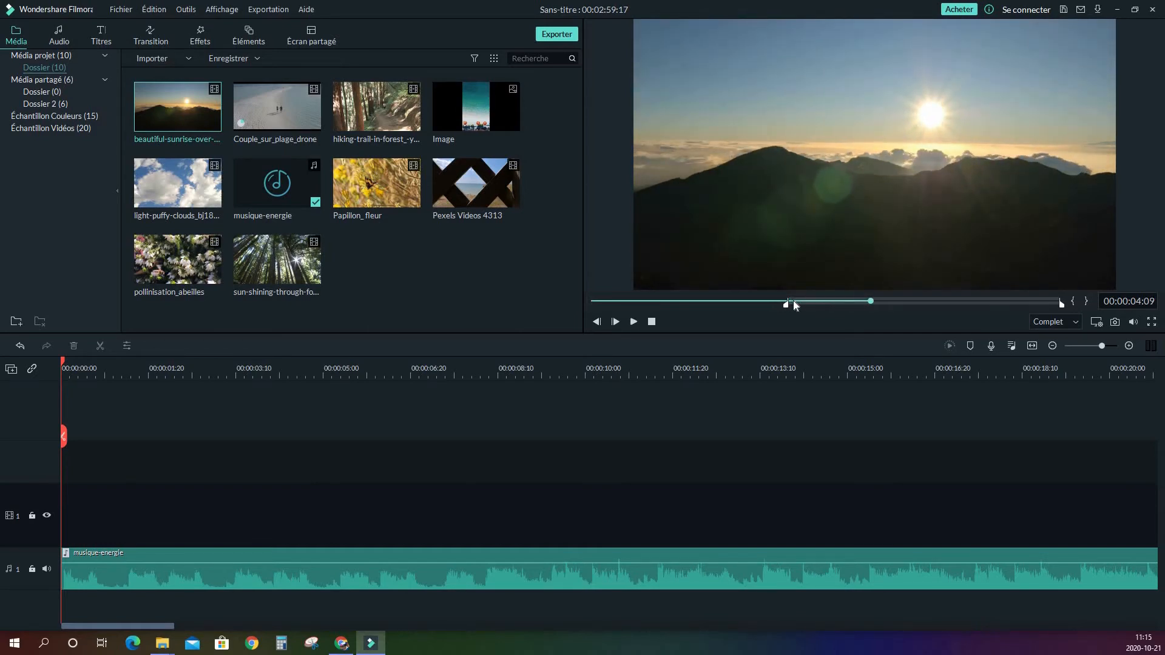
{"action": "key", "text": "o"}
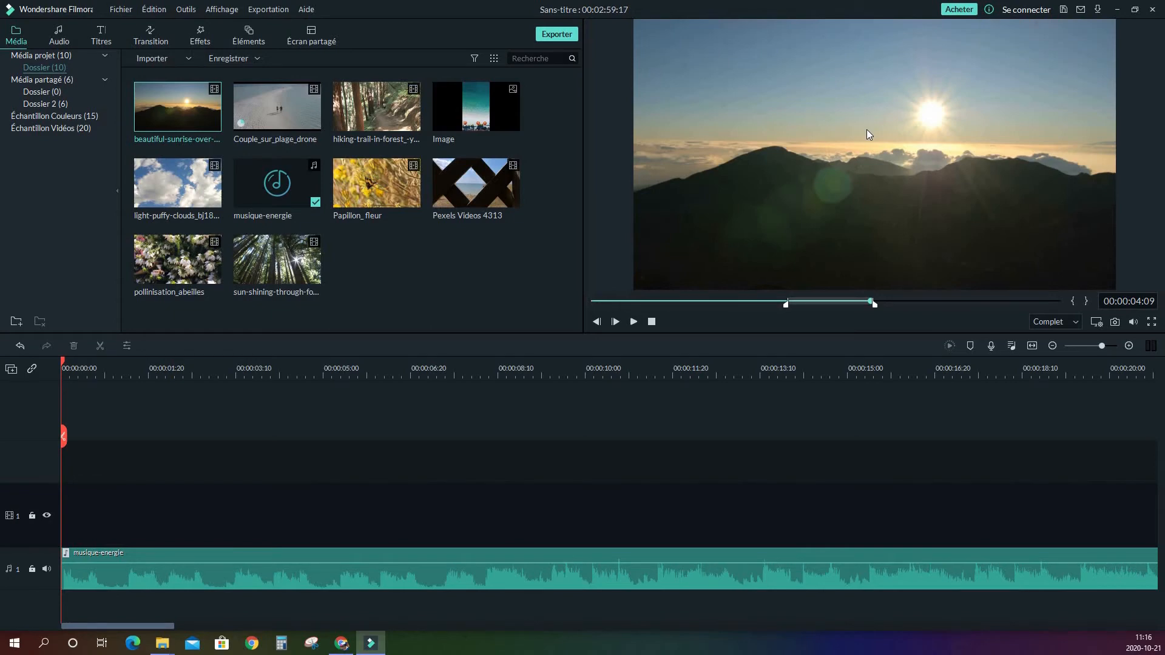
{"action": "left_click_drag", "start_coordinate": [867, 129], "coordinate": [94, 519]}
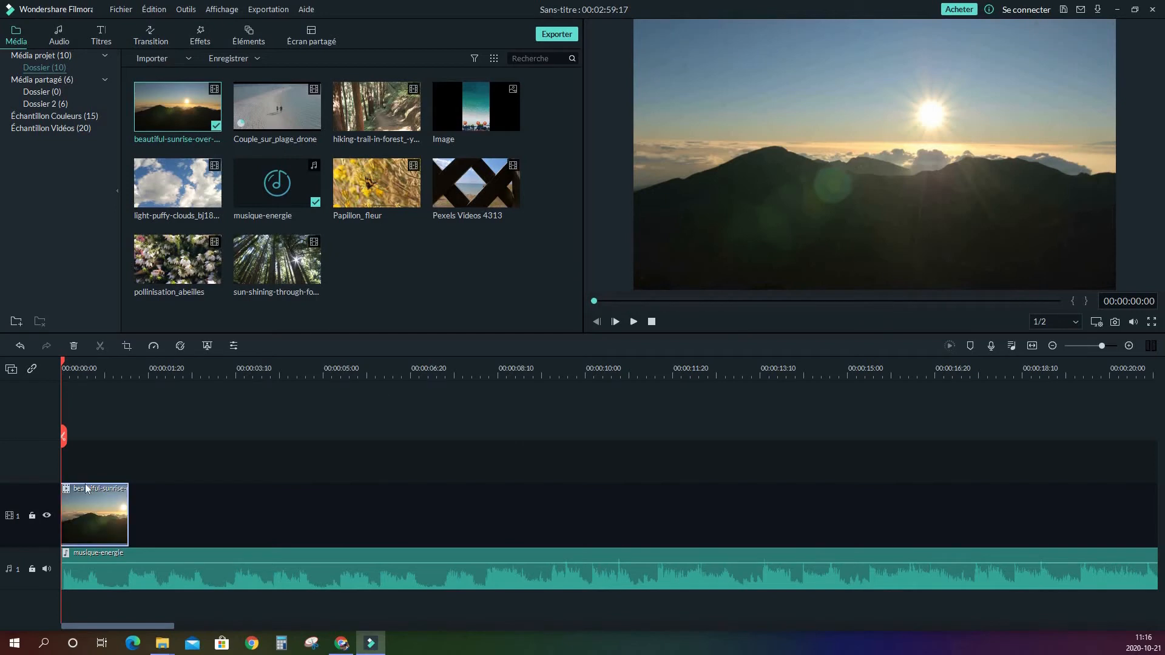
{"action": "left_click_drag", "start_coordinate": [66, 362], "coordinate": [99, 362]}
{"action": "left_click", "coordinate": [71, 368]}
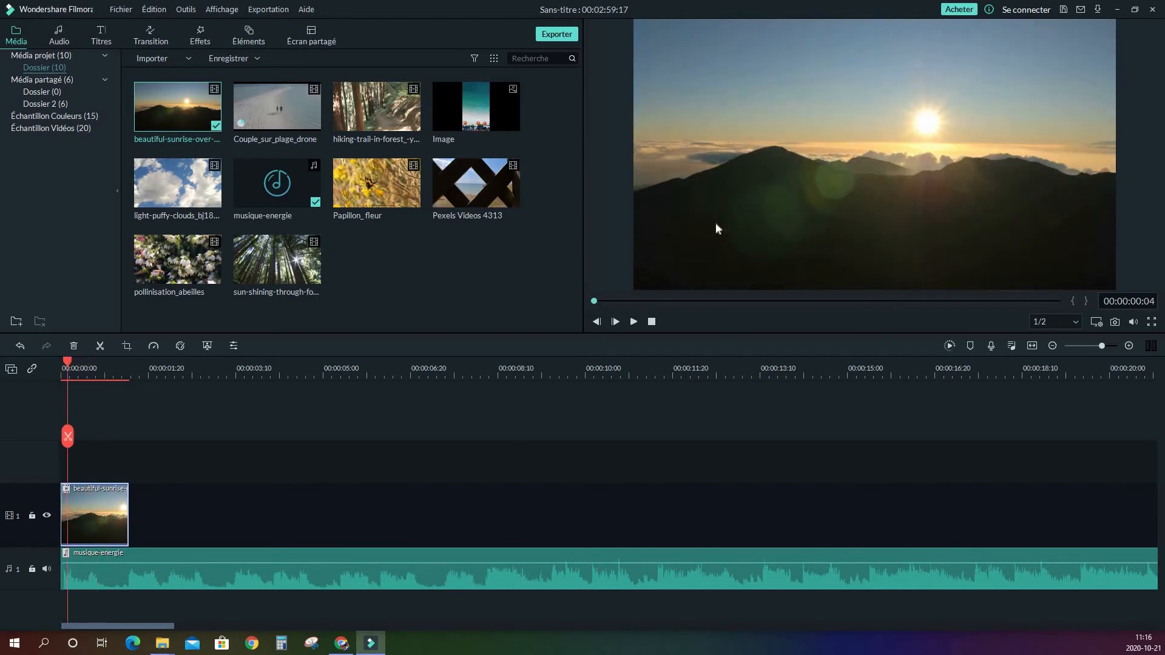
{"action": "key", "text": "Delete"}
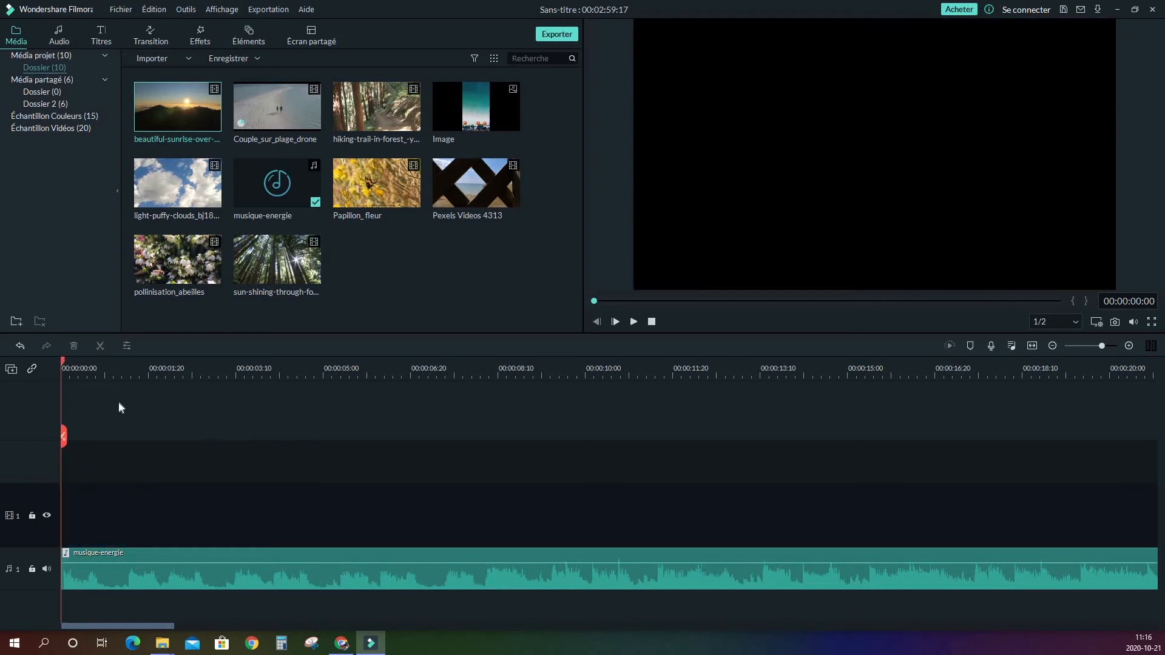
Play the music from the start repeatedly to find the first beat, stopping the playhead at 00:00:01:02
{"action": "key", "text": "space"}
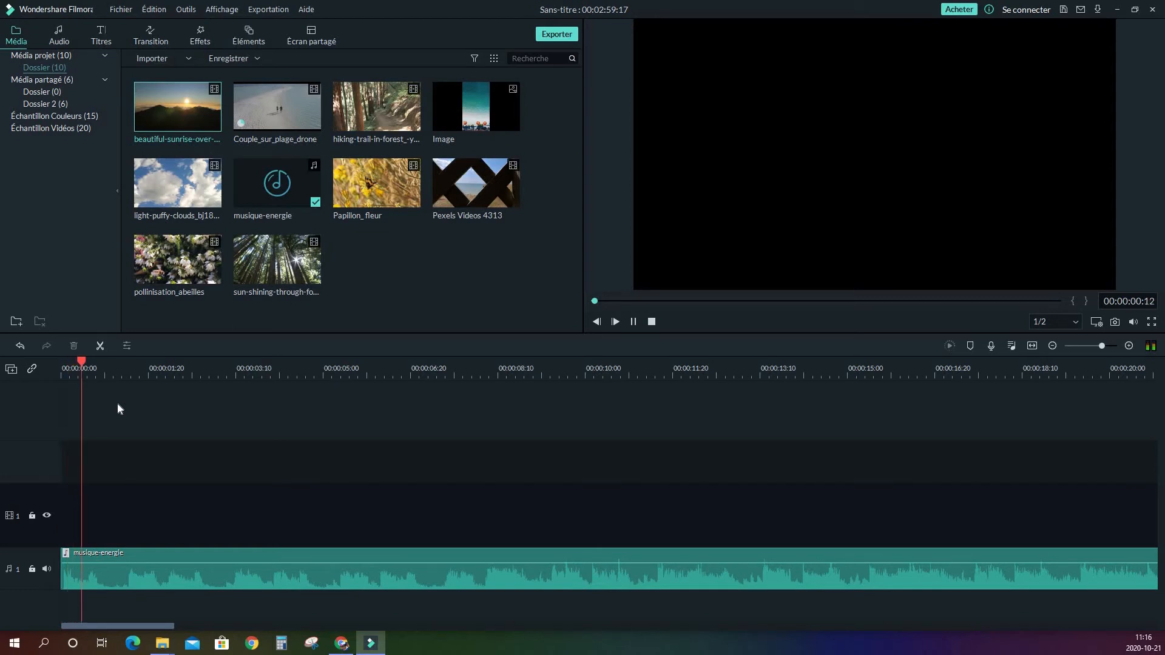
{"action": "key", "text": "space"}
{"action": "left_click_drag", "start_coordinate": [108, 373], "coordinate": [31, 366]}
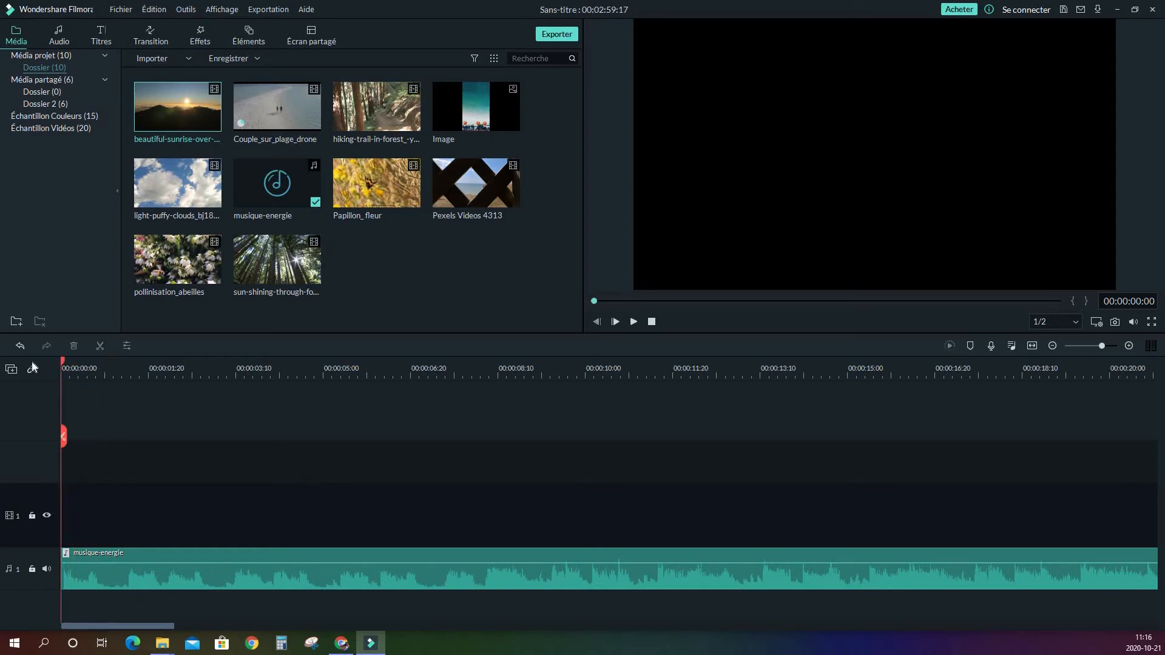
{"action": "key", "text": "space"}
{"action": "key", "text": "space"}
{"action": "left_click", "coordinate": [62, 362]}
{"action": "key", "text": "space"}
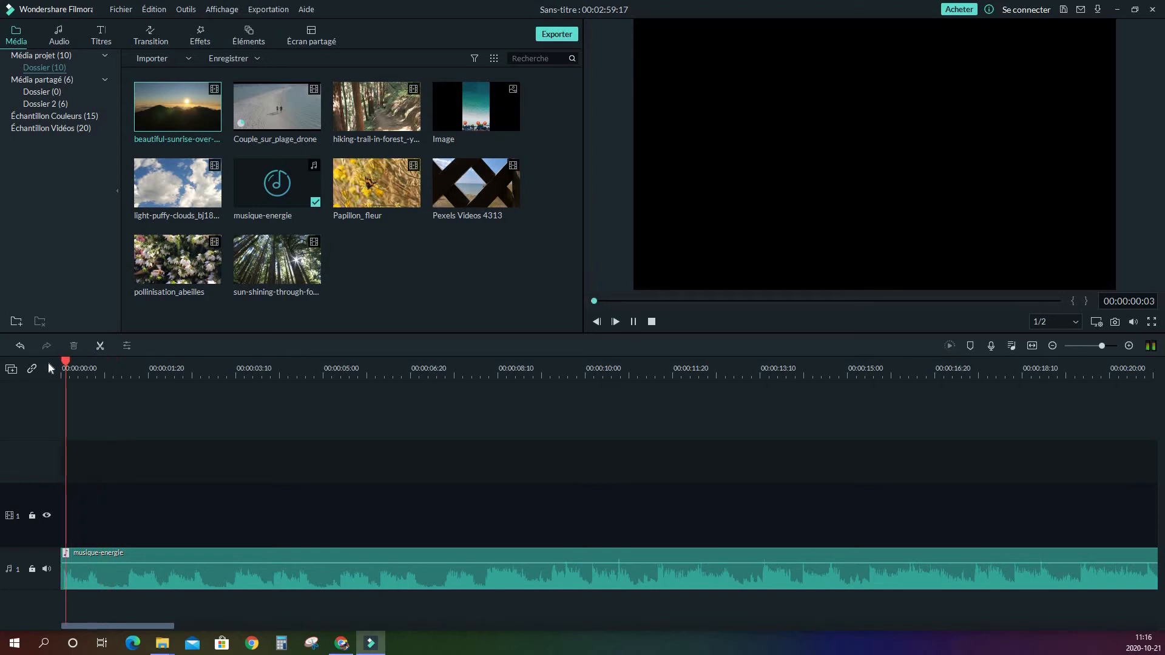
{"action": "key", "text": "space"}
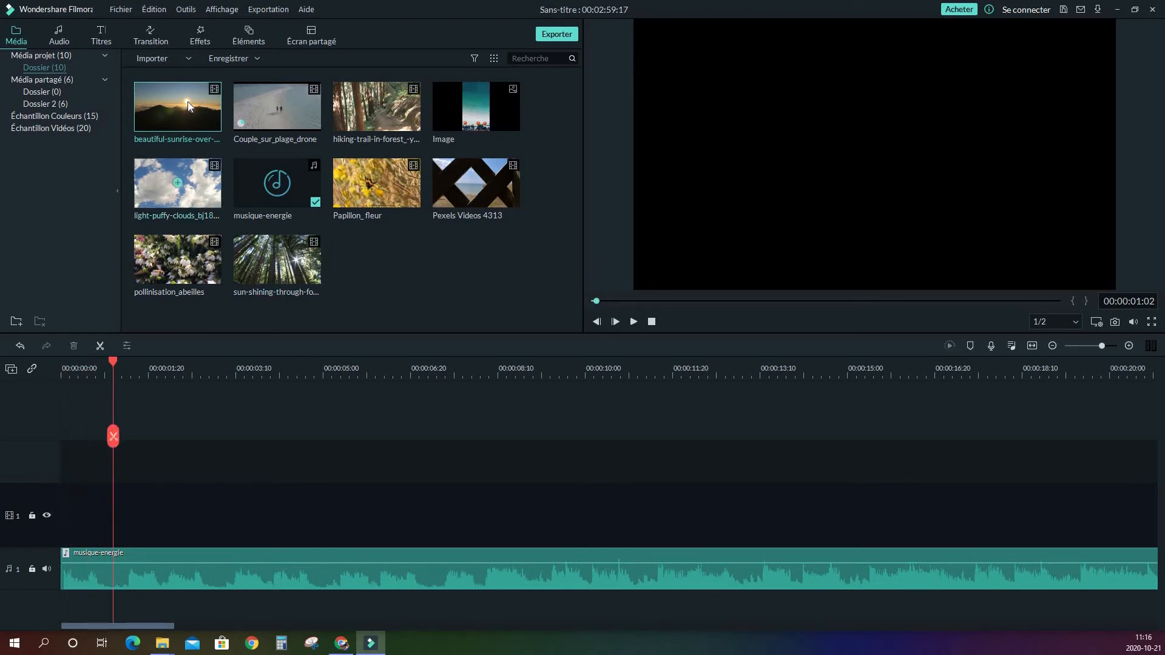
Place the marked sunrise excerpt at the start of video track 1, trim its end to 00:00:01:02 and play it back
{"action": "left_click_drag", "start_coordinate": [192, 107], "coordinate": [163, 491]}
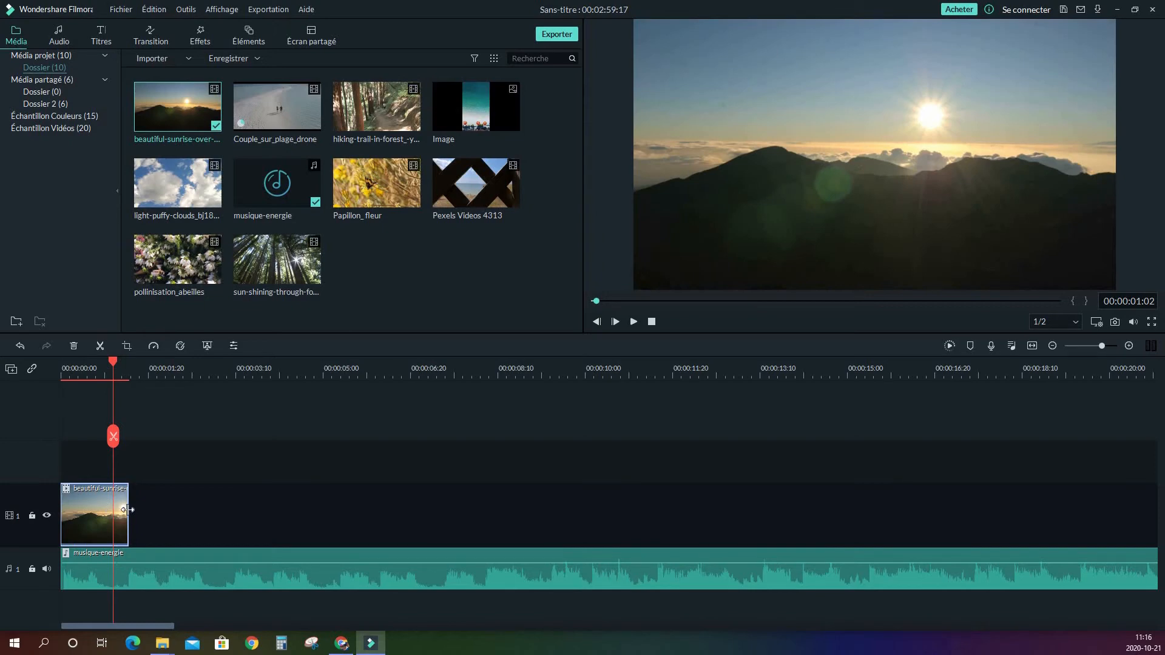
{"action": "left_click_drag", "start_coordinate": [129, 509], "coordinate": [113, 510]}
{"action": "left_click", "coordinate": [53, 365]}
{"action": "key", "text": "space"}
{"action": "key", "text": "space"}
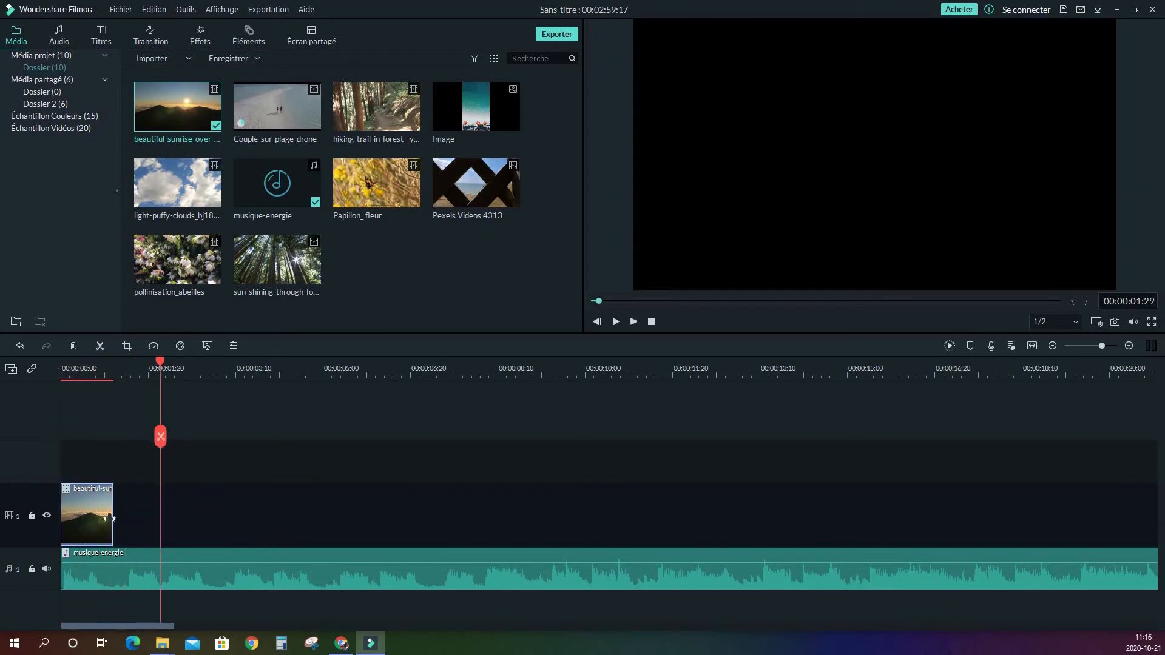
Preview the sun-shining-through-forest clip and add it to video track 1 directly after the sunrise clip
{"action": "double_click", "coordinate": [297, 264]}
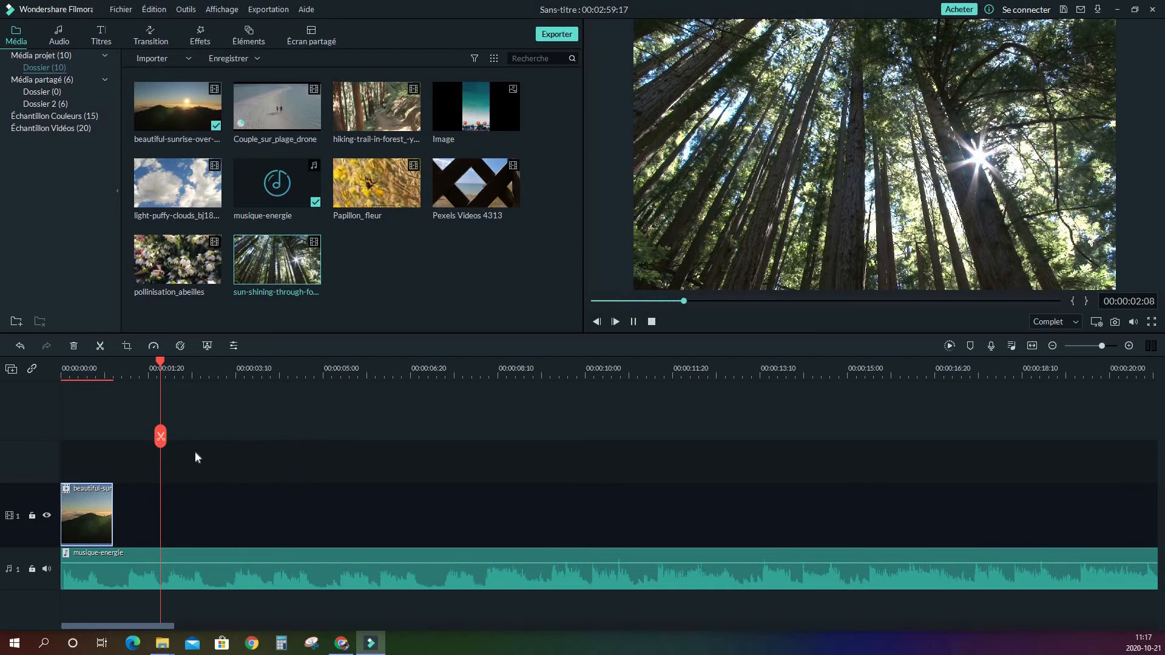
{"action": "left_click", "coordinate": [634, 323]}
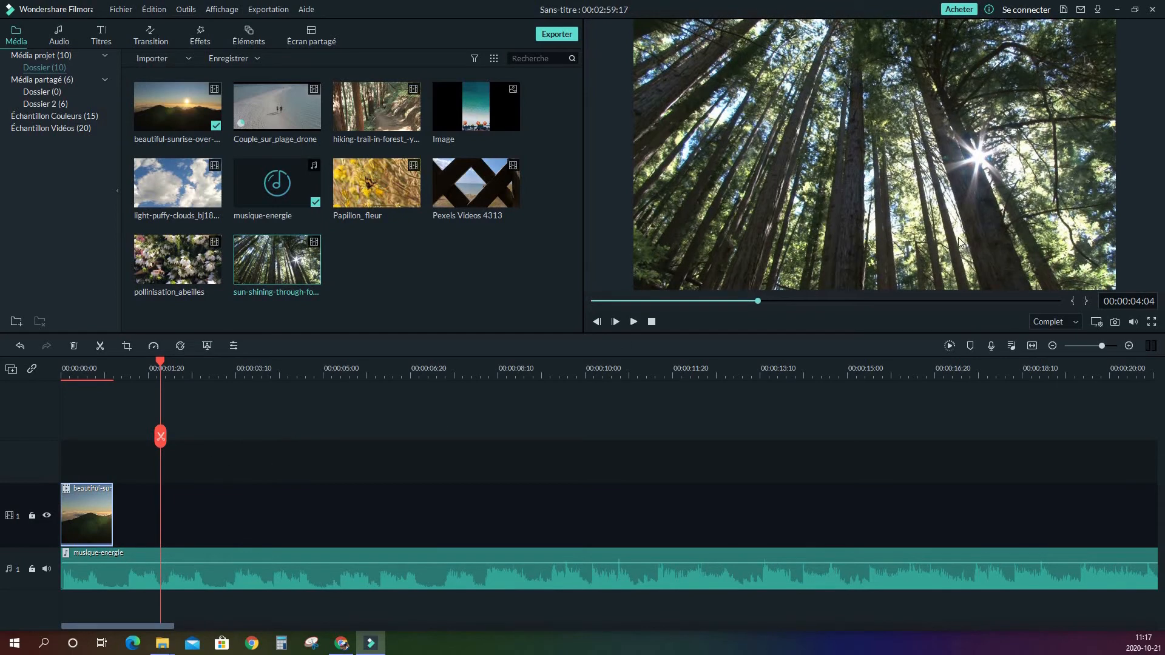
{"action": "left_click_drag", "start_coordinate": [276, 431], "coordinate": [174, 483]}
{"action": "left_click_drag", "start_coordinate": [122, 363], "coordinate": [109, 363]}
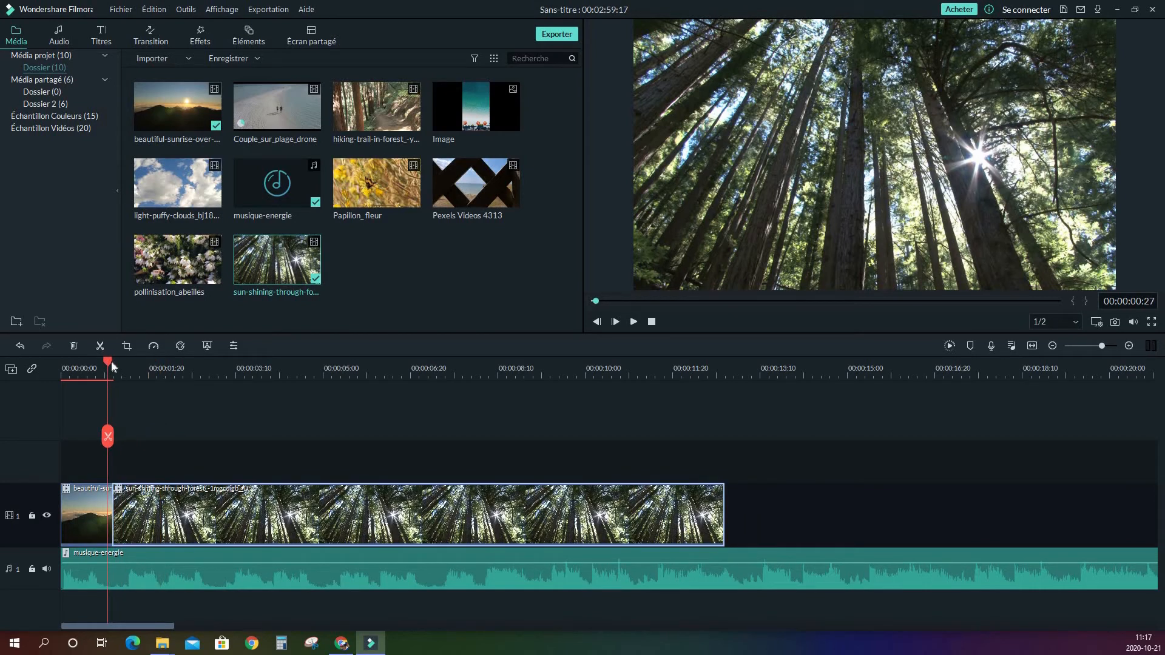
Split the forest clip on the next beat at 00:00:03:01, delete the part after the cut and play back the result
{"action": "key", "text": "space"}
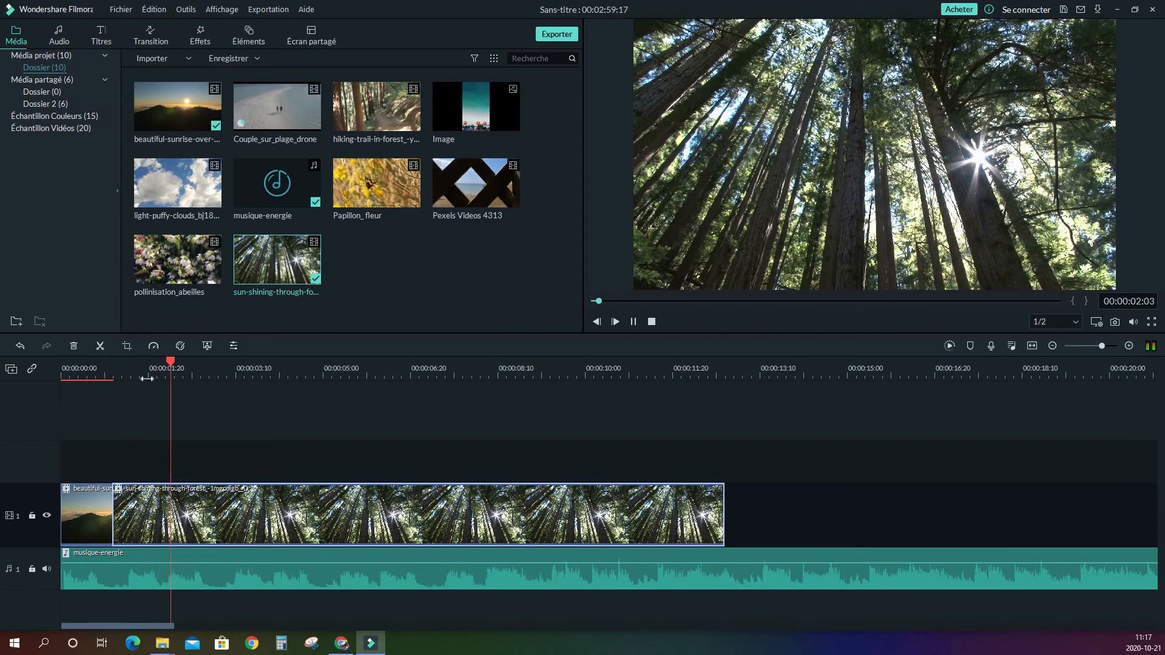
{"action": "key", "text": "space"}
{"action": "left_click_drag", "start_coordinate": [221, 362], "coordinate": [223, 365]}
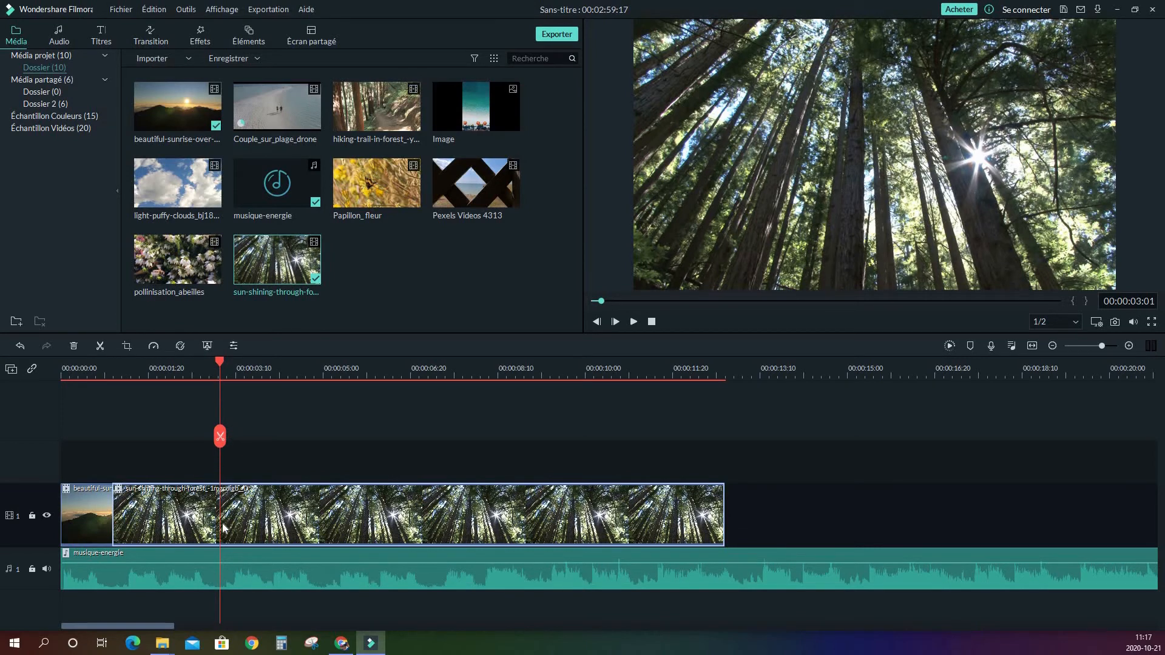
{"action": "left_click", "coordinate": [220, 437]}
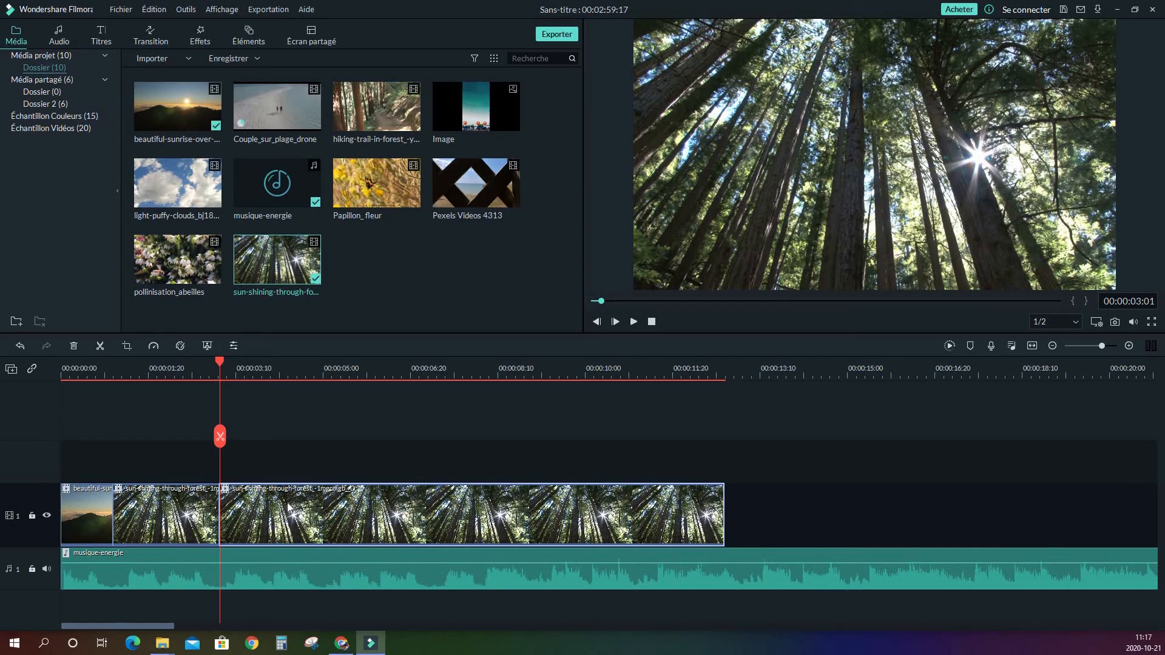
{"action": "key", "text": "Delete"}
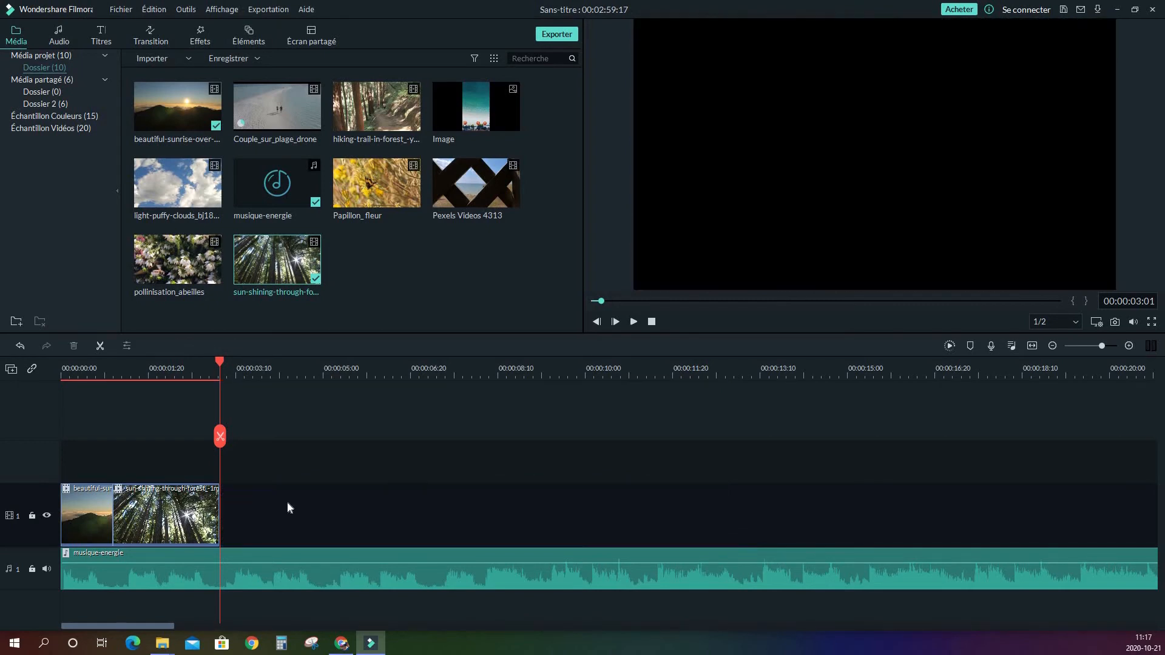
{"action": "key", "text": "space"}
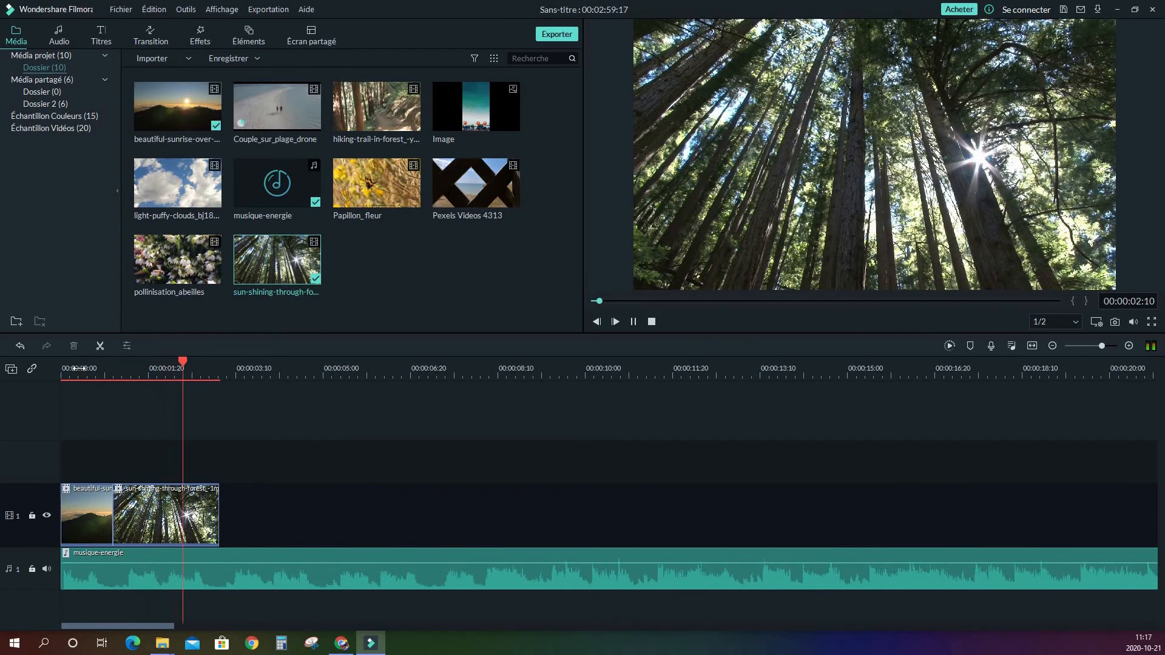
{"action": "key", "text": "space"}
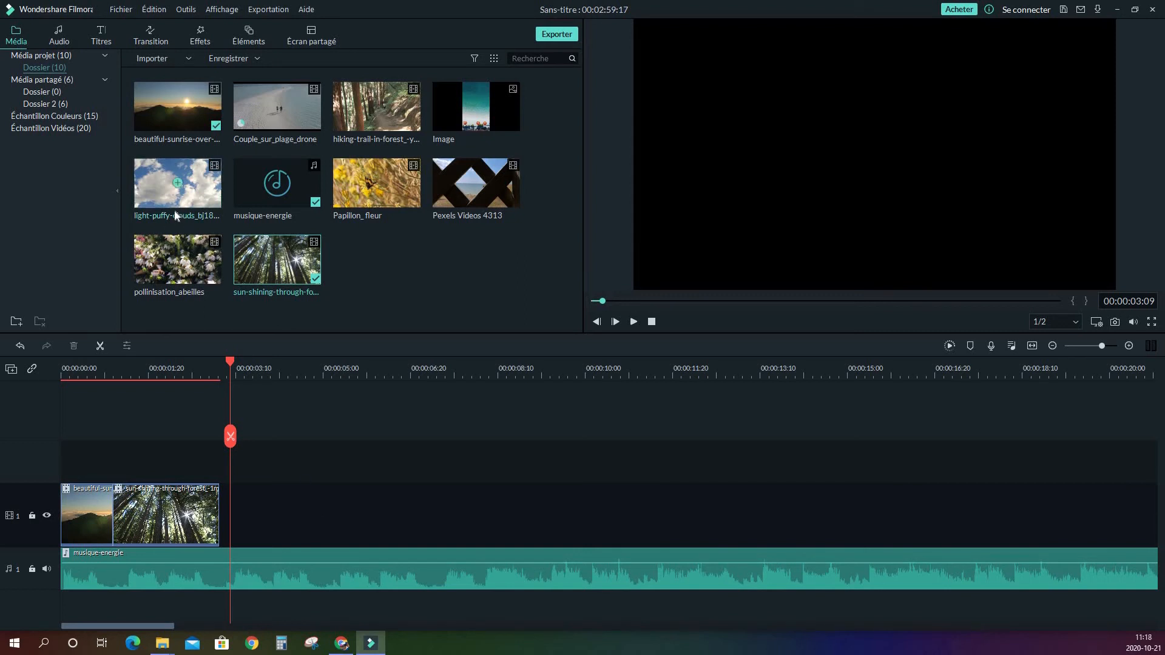
Widen the sunrise source clip's in and out points to its full length and add it to video track 1 directly after the forest clip
{"action": "left_click", "coordinate": [193, 121]}
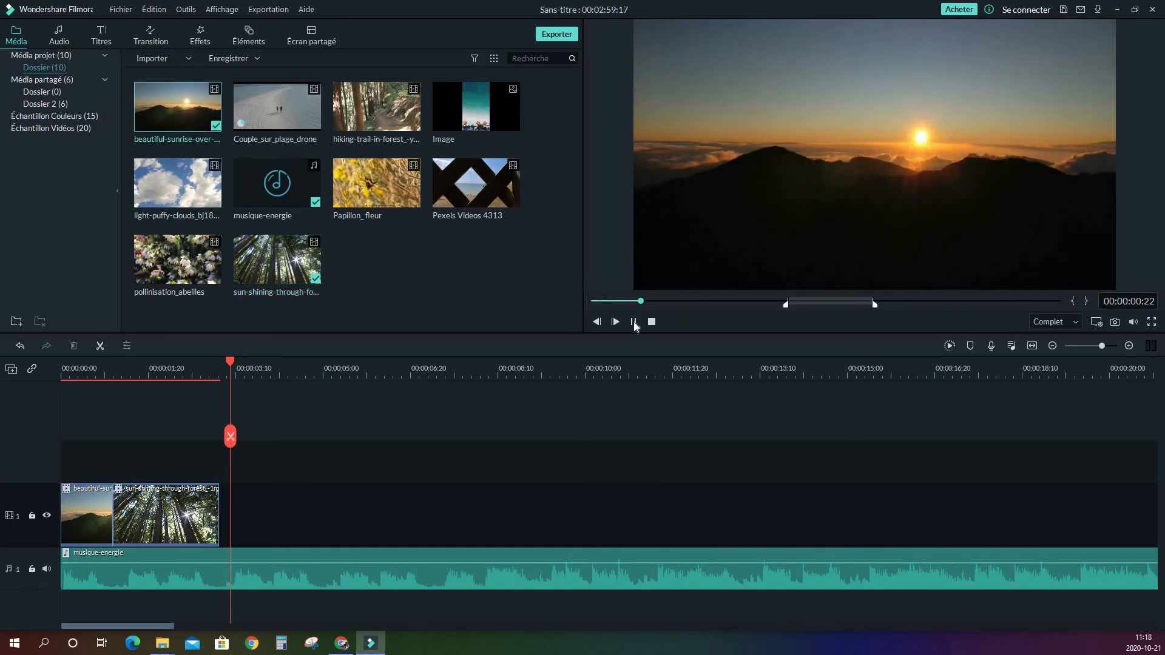
{"action": "left_click_drag", "start_coordinate": [788, 311], "coordinate": [587, 307]}
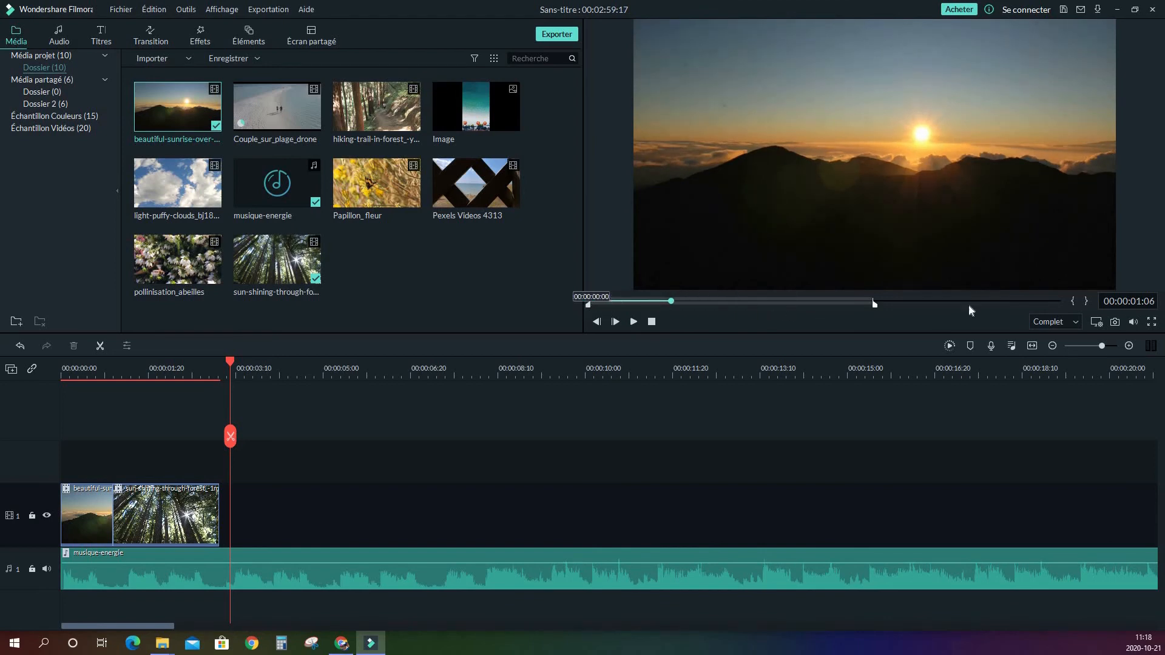
{"action": "left_click_drag", "start_coordinate": [876, 308], "coordinate": [1071, 309]}
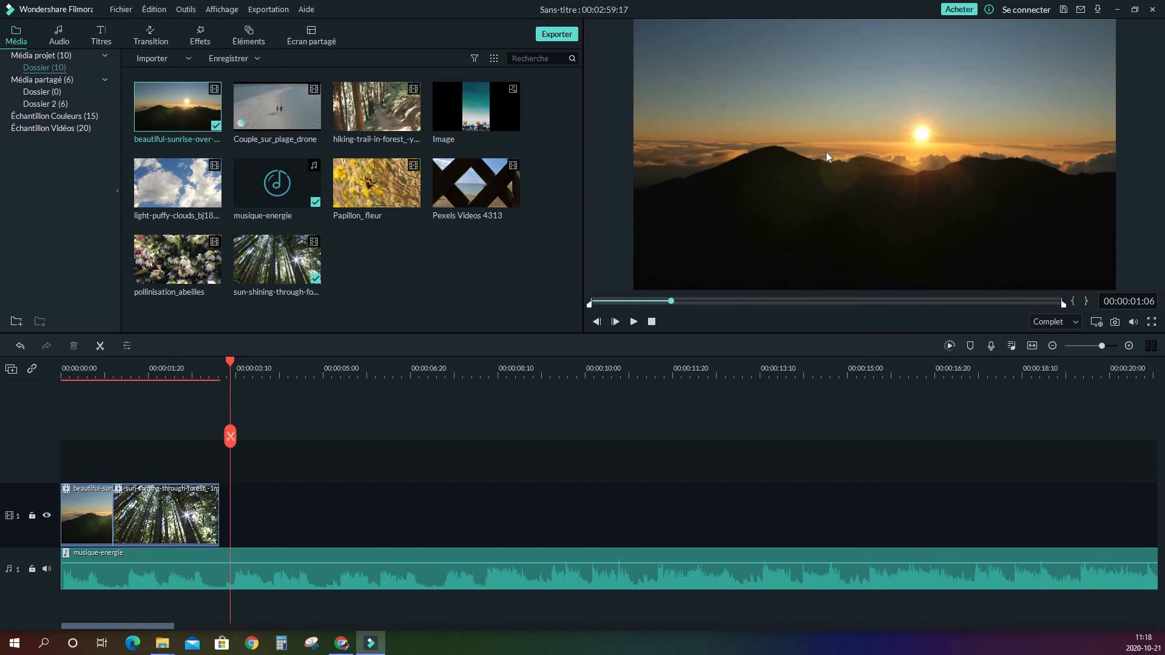
{"action": "left_click_drag", "start_coordinate": [803, 119], "coordinate": [315, 439]}
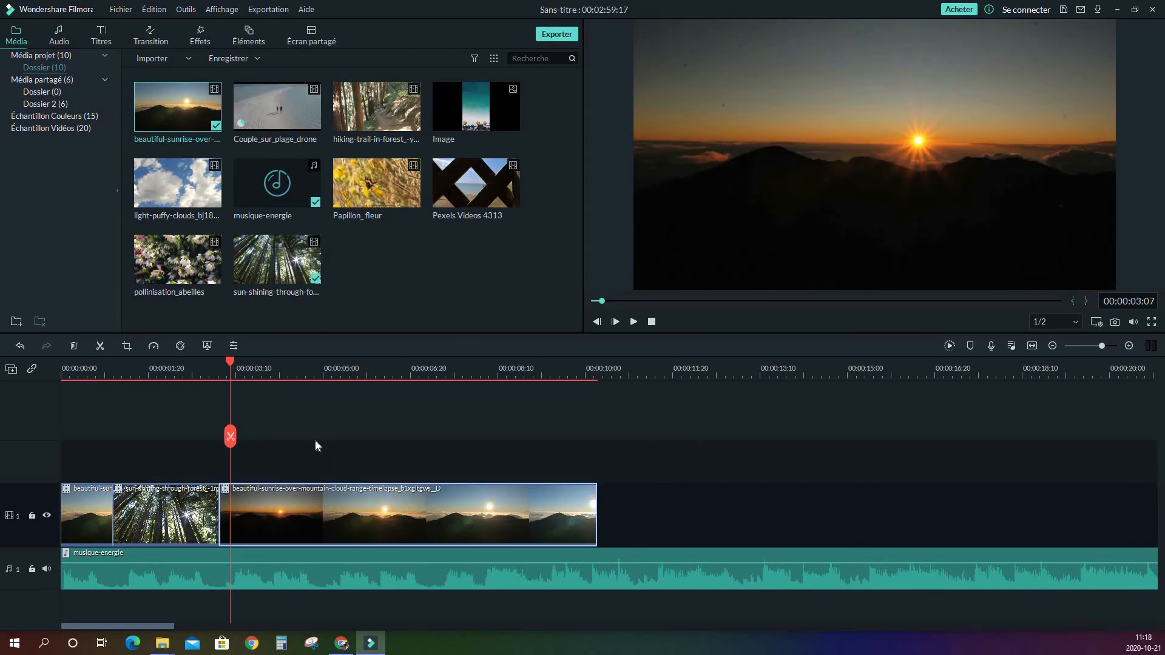
Play the music again from just before the second sunrise clip to find the next beat, placing the playhead at 00:00:04:29
{"action": "key", "text": "Left"}
{"action": "key", "text": "Left"}
{"action": "key", "text": "Left"}
{"action": "key", "text": "Left"}
{"action": "key", "text": "Left"}
{"action": "key", "text": "Left"}
{"action": "key", "text": "Left"}
{"action": "key", "text": "Left"}
{"action": "key", "text": "Left"}
{"action": "key", "text": "Left"}
{"action": "key", "text": "Left"}
{"action": "key", "text": "Left"}
{"action": "key", "text": "Left"}
{"action": "key", "text": "Left"}
{"action": "key", "text": "Left"}
{"action": "key", "text": "Left"}
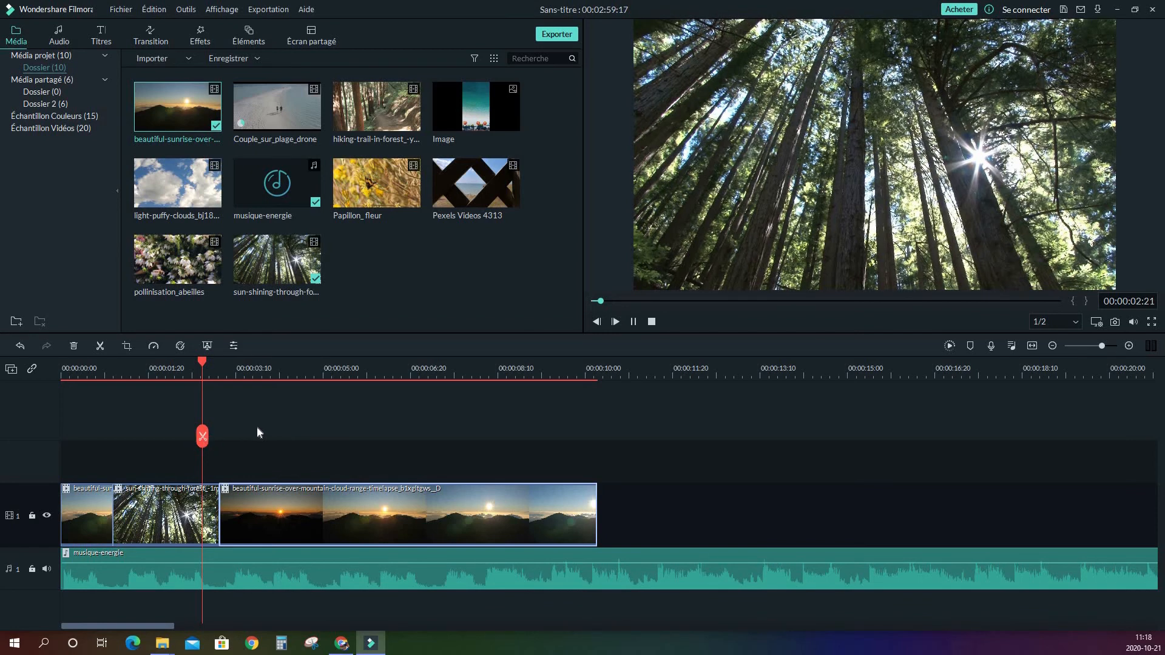
{"action": "key", "text": "space"}
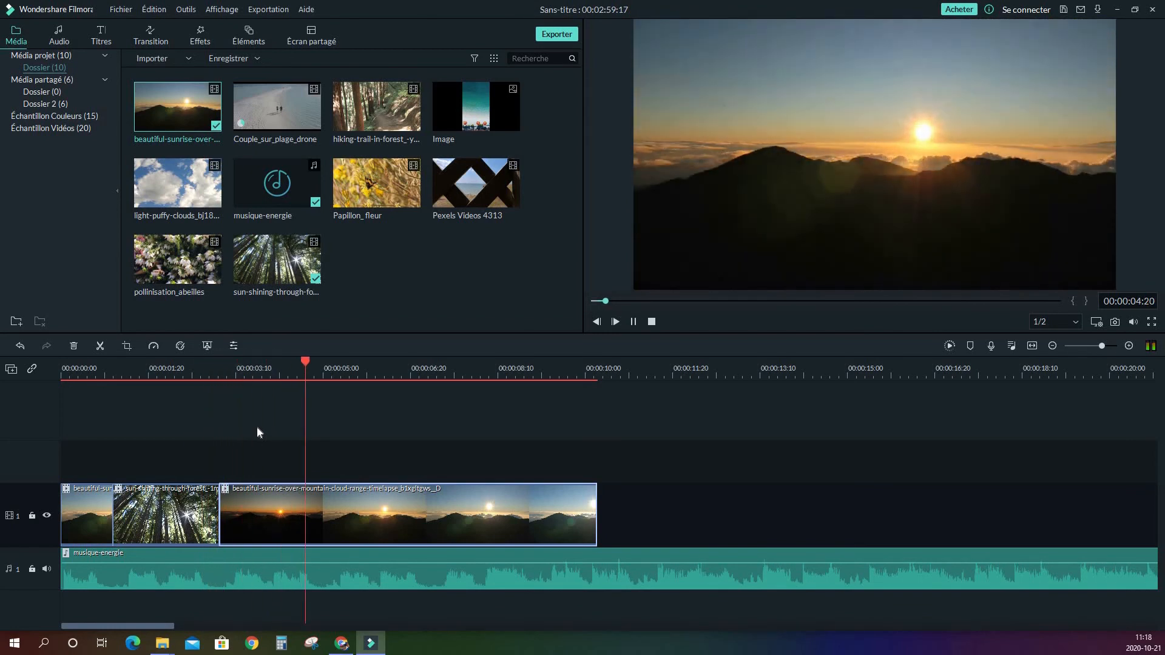
{"action": "key", "text": "space"}
{"action": "left_click", "coordinate": [318, 359]}
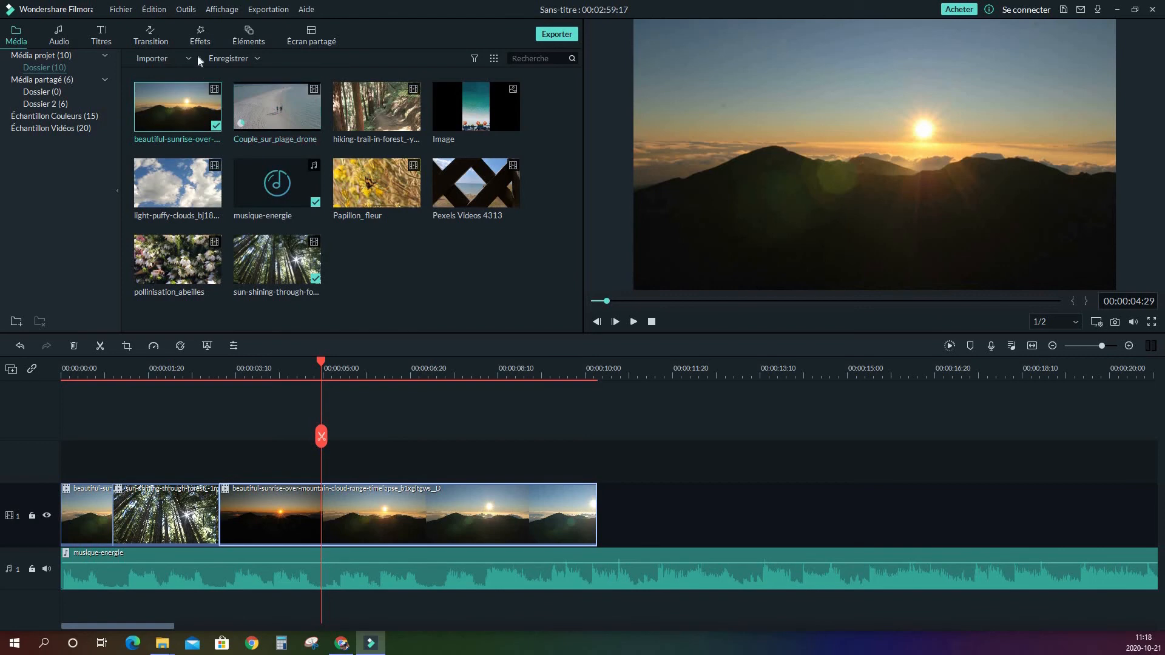
Split the second sunrise clip at 00:00:04:29 and delete the part after the cut
{"action": "left_click", "coordinate": [185, 9]}
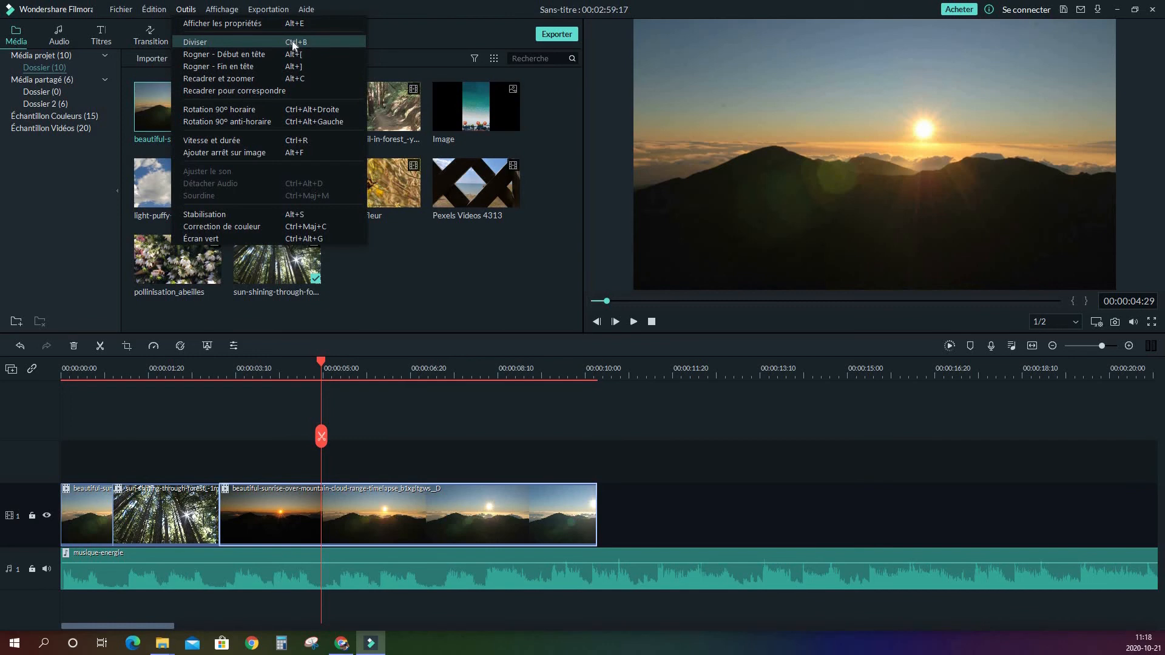
{"action": "left_click", "coordinate": [331, 372]}
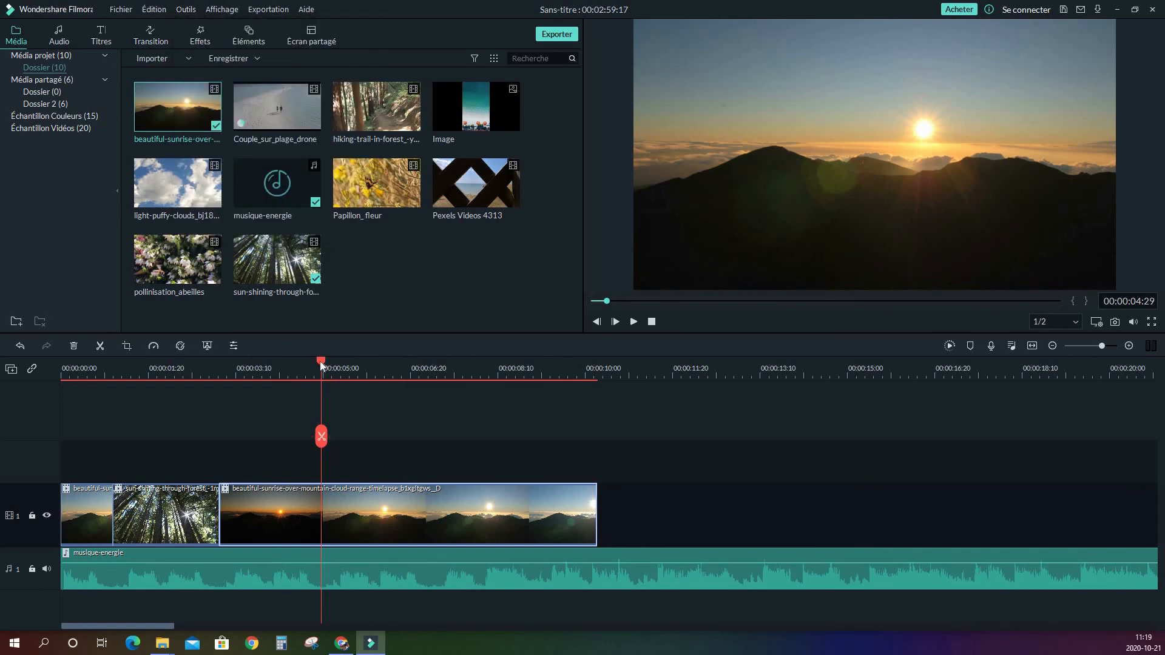
{"action": "key", "text": "ctrl+b"}
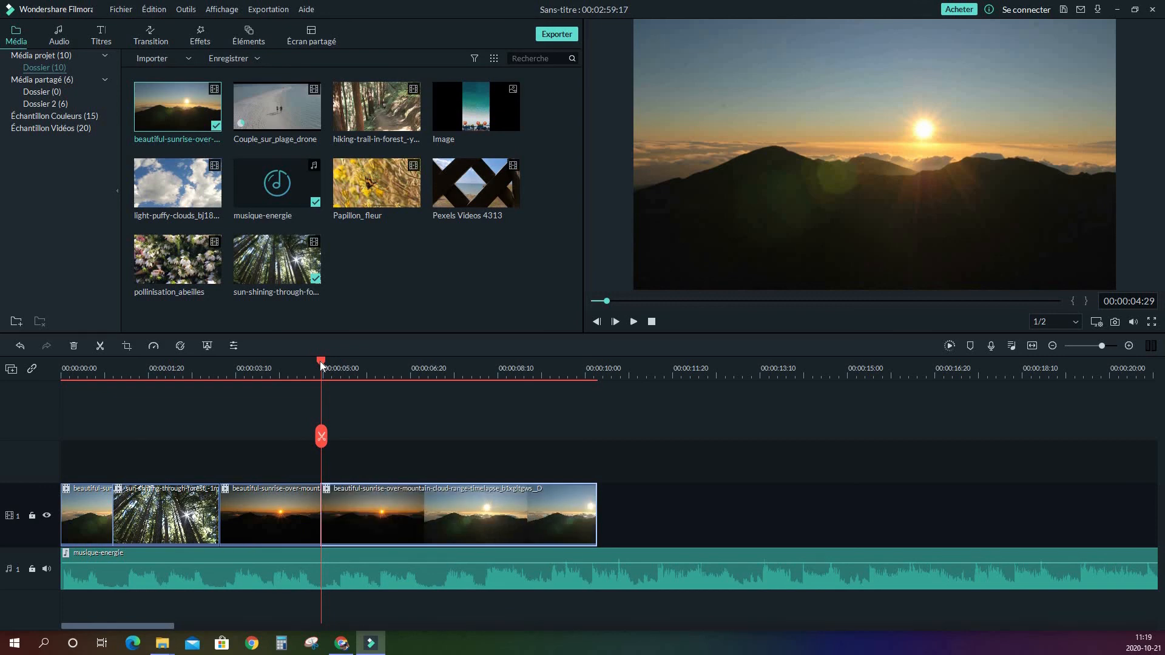
{"action": "left_click", "coordinate": [372, 515]}
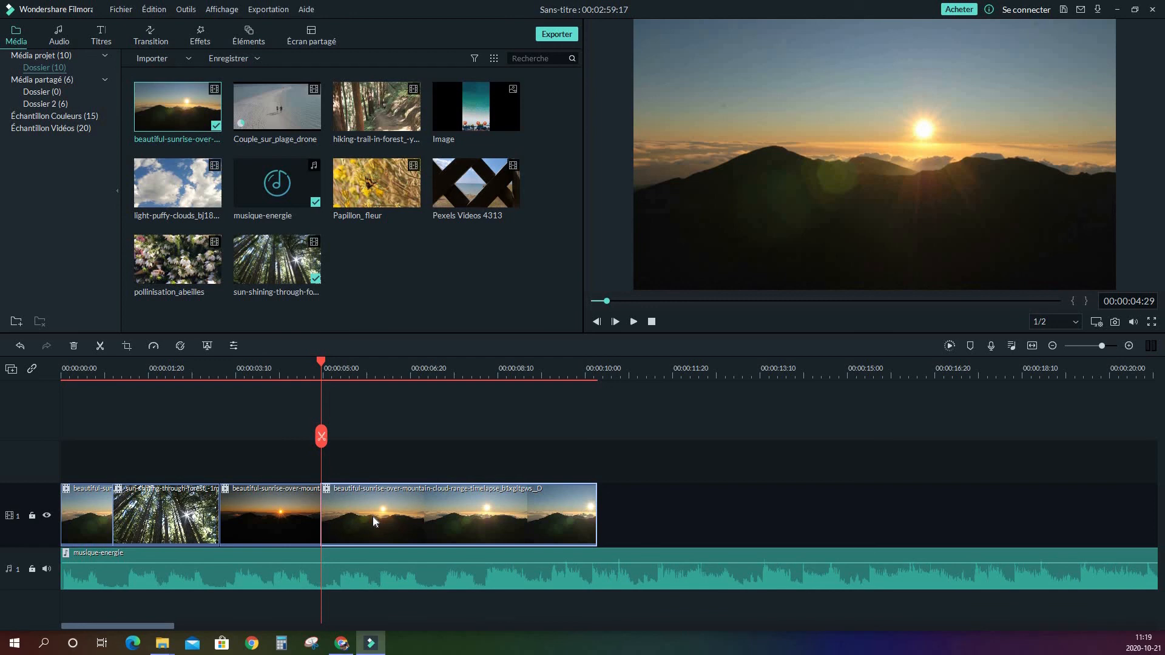
{"action": "key", "text": "Delete"}
Play the montage from the start through the third clip to check the cuts against the music
{"action": "key", "text": "Home"}
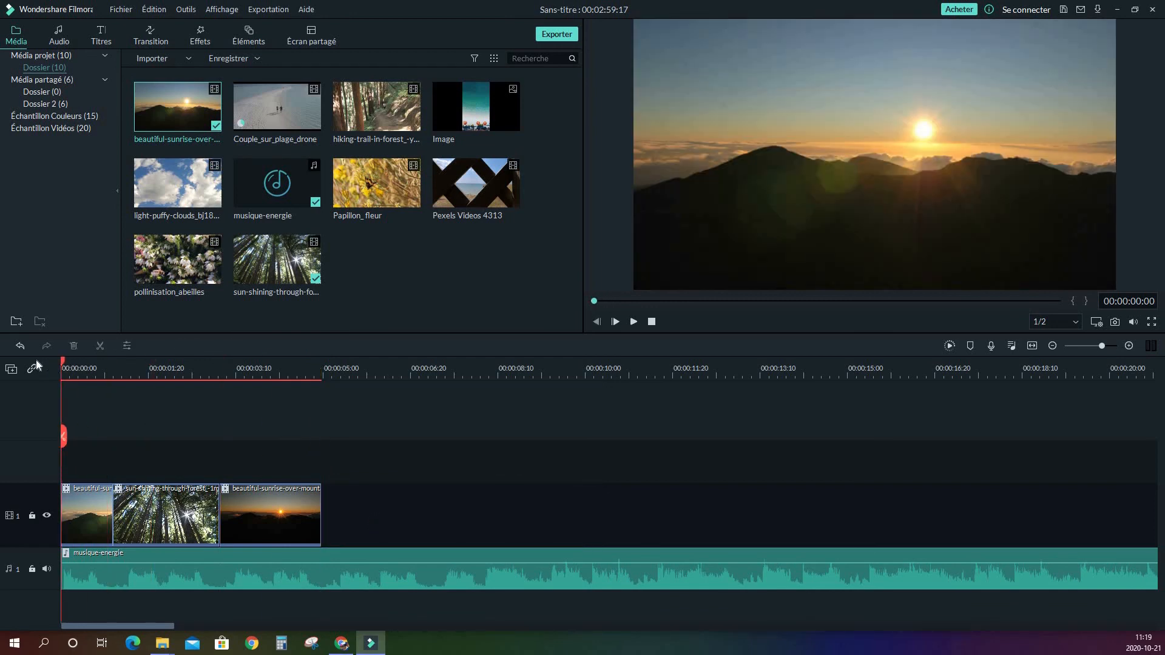
{"action": "key", "text": "space"}
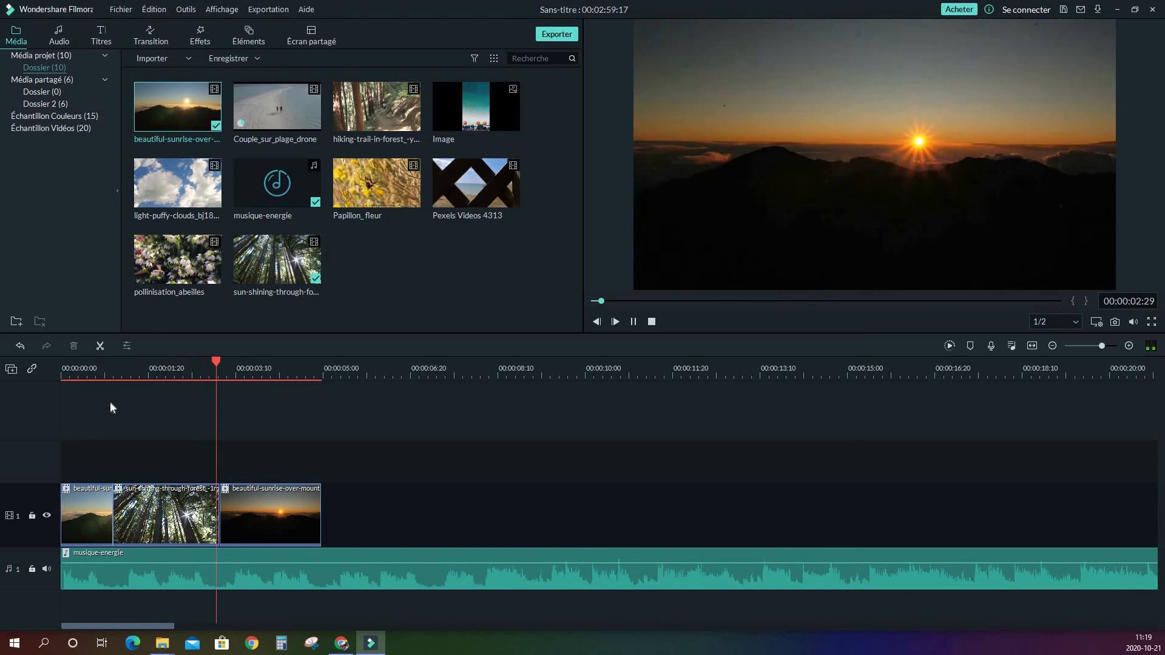
{"action": "key", "text": "space"}
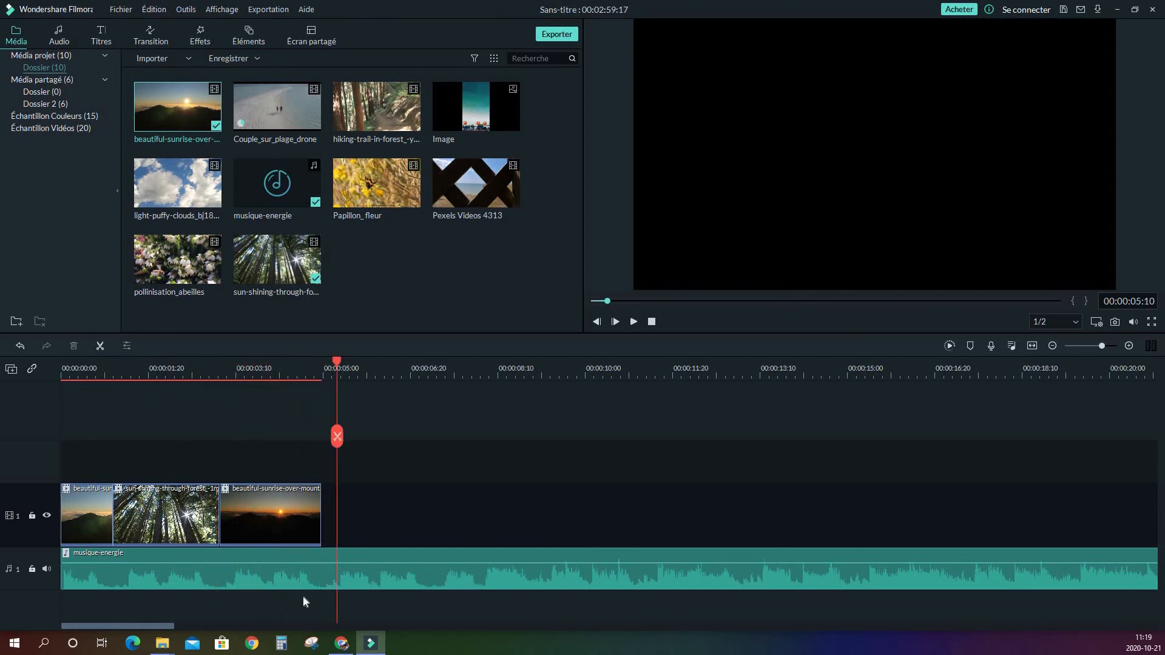